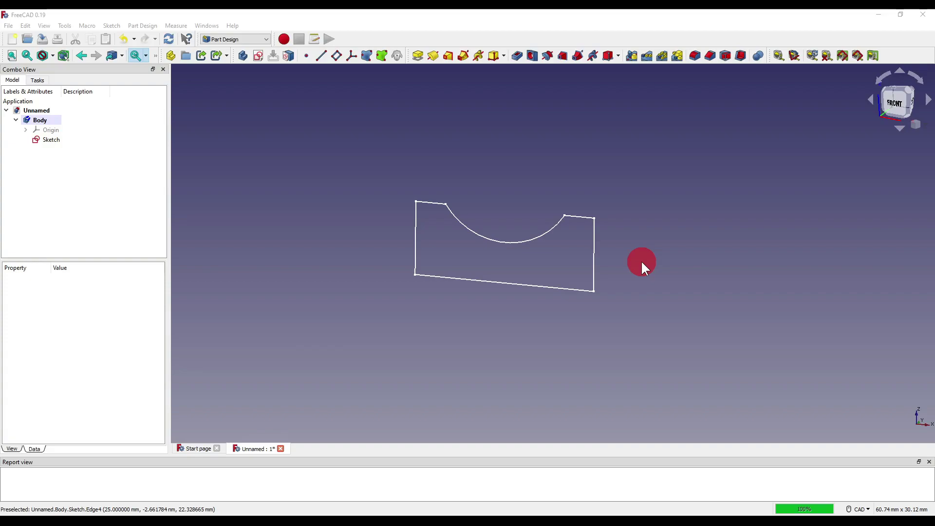
Step: Toggle the body's origin on and off to view the sketch's position relative to the base planes
middle_drag(642, 263, 667, 276)
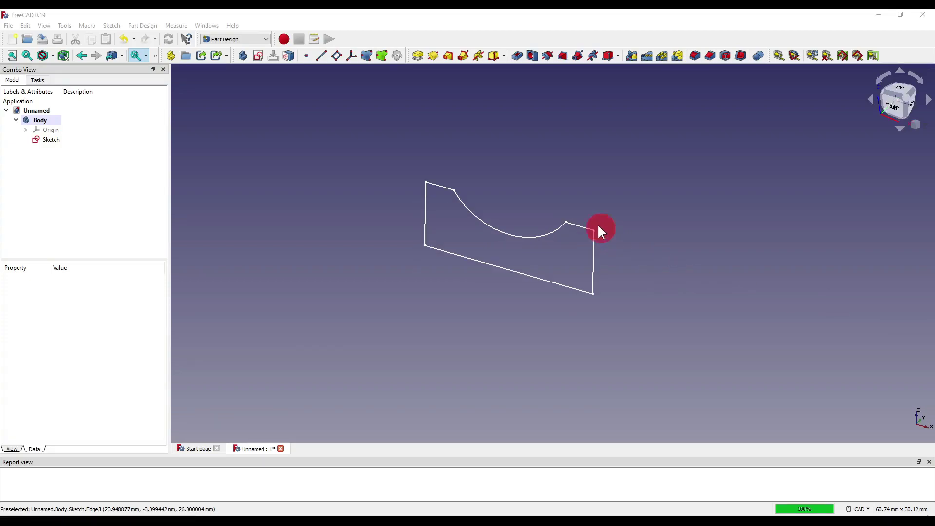
middle_drag(572, 270, 564, 269)
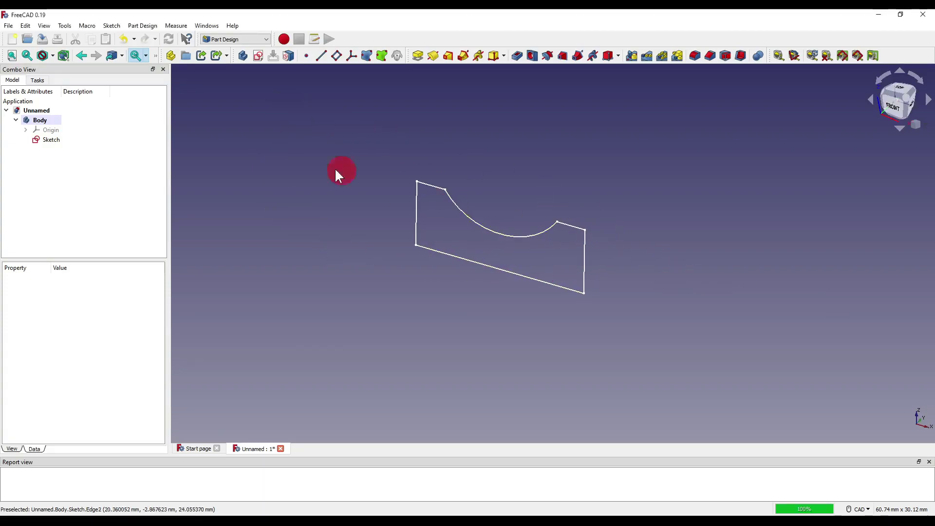
click(53, 129)
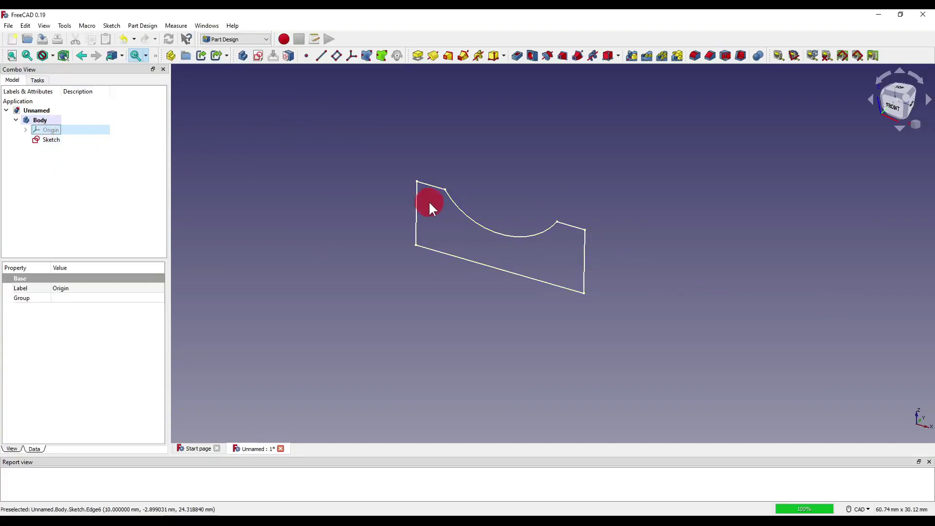
scroll(486, 227, down, 5)
key(space)
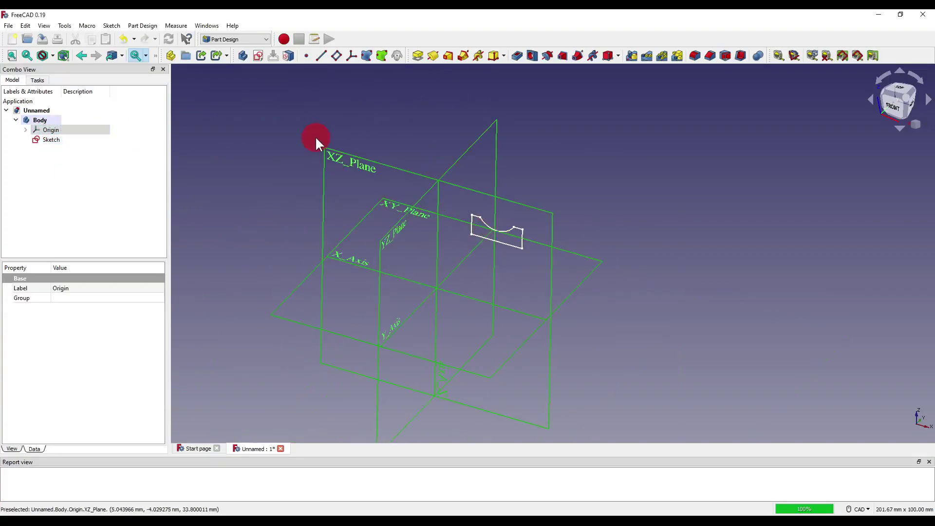
click(79, 130)
key(space)
Step: Examine the profile's dimensions and its offsets from the origin in the sketch editor, and leave the sketch
double_click(61, 139)
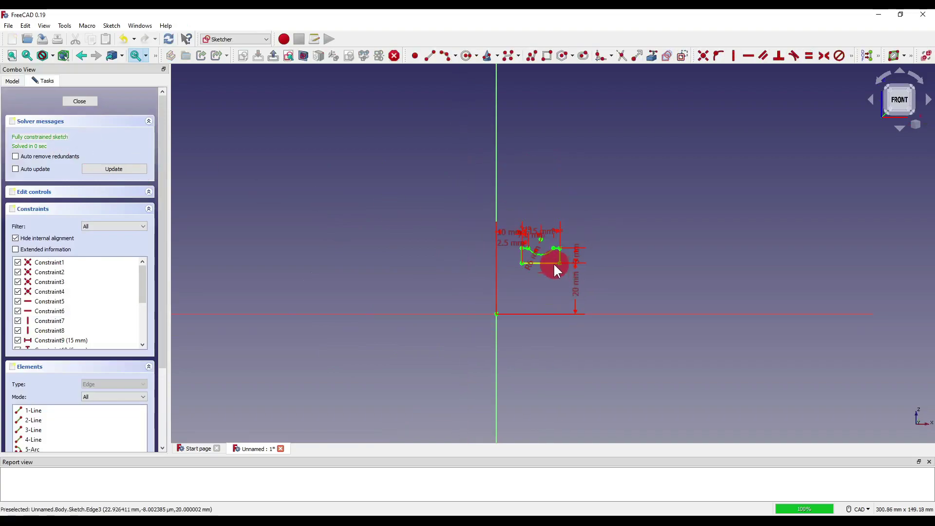
scroll(553, 262, up, 5)
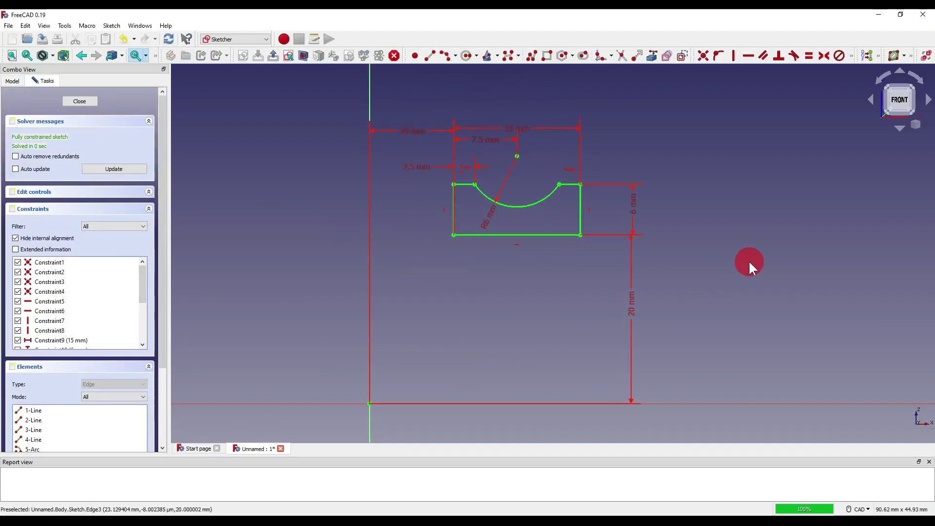
middle_drag(736, 276, 737, 255)
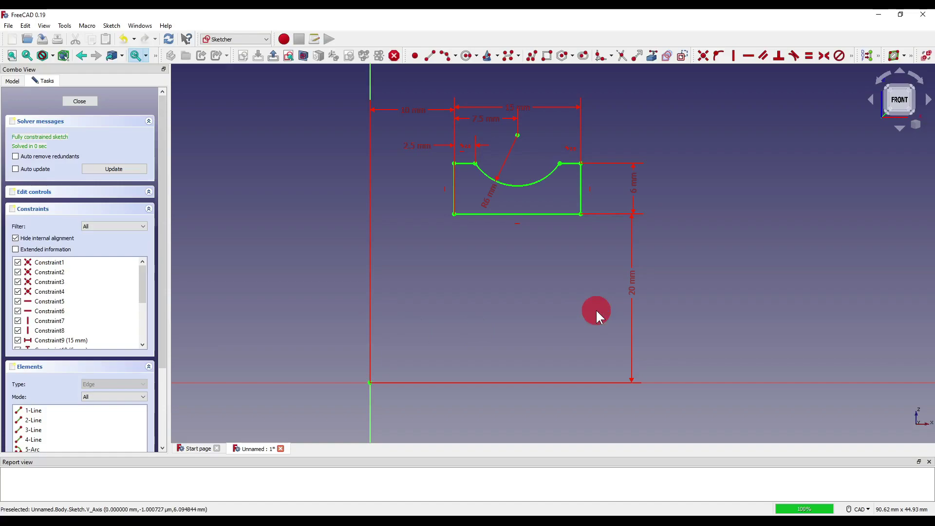
middle_drag(597, 311, 608, 320)
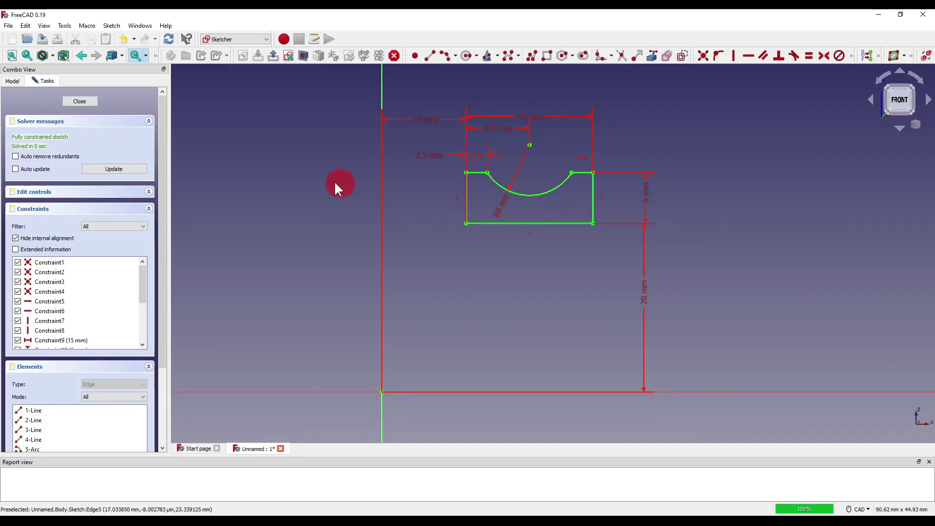
click(80, 102)
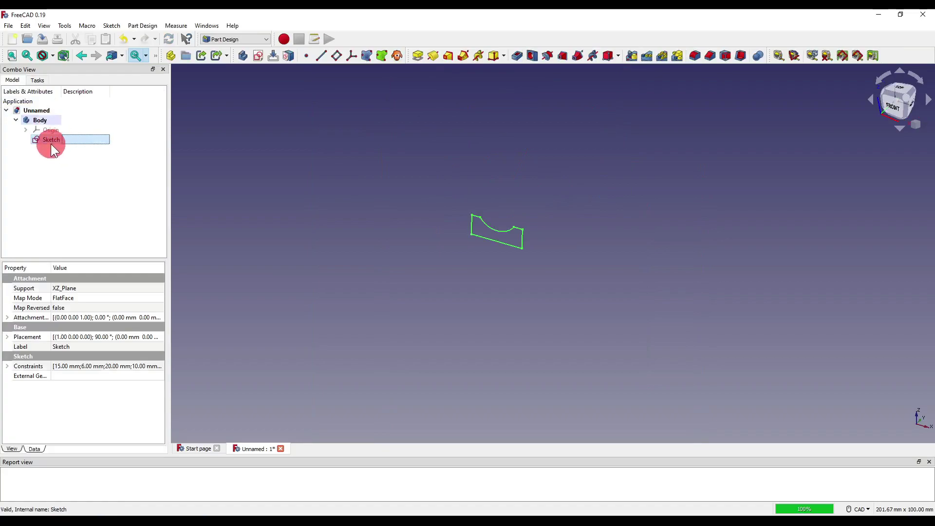
Step: Start an additive helix from the profile sketch and set its axis to the horizontal sketch axis
click(329, 190)
click(478, 55)
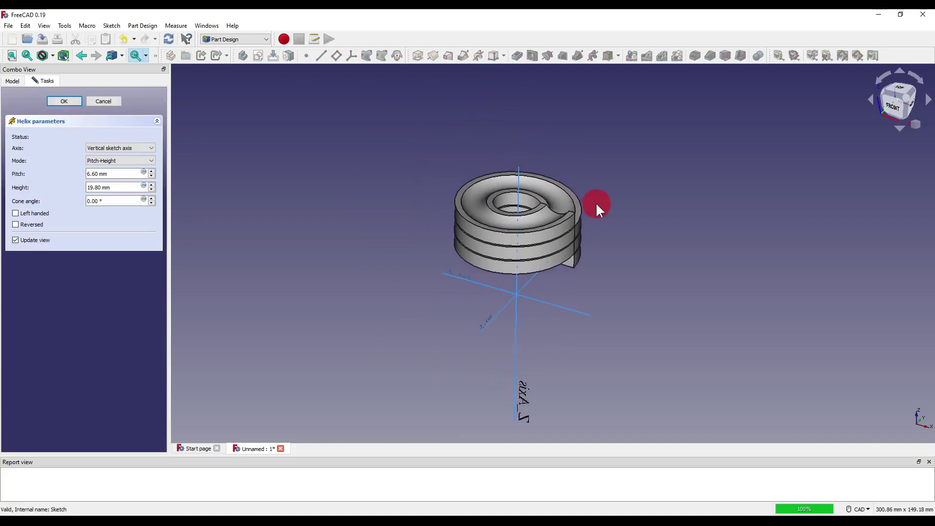
middle_drag(597, 205, 599, 244)
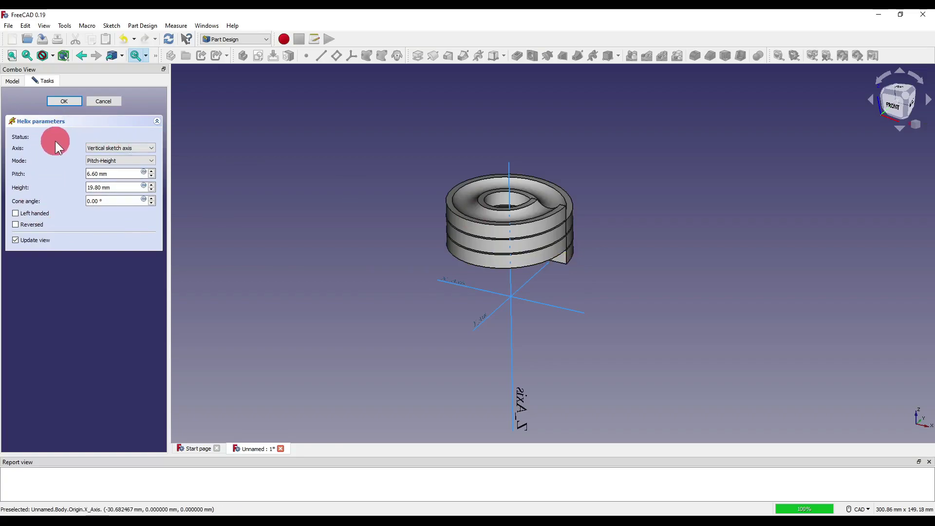
click(145, 146)
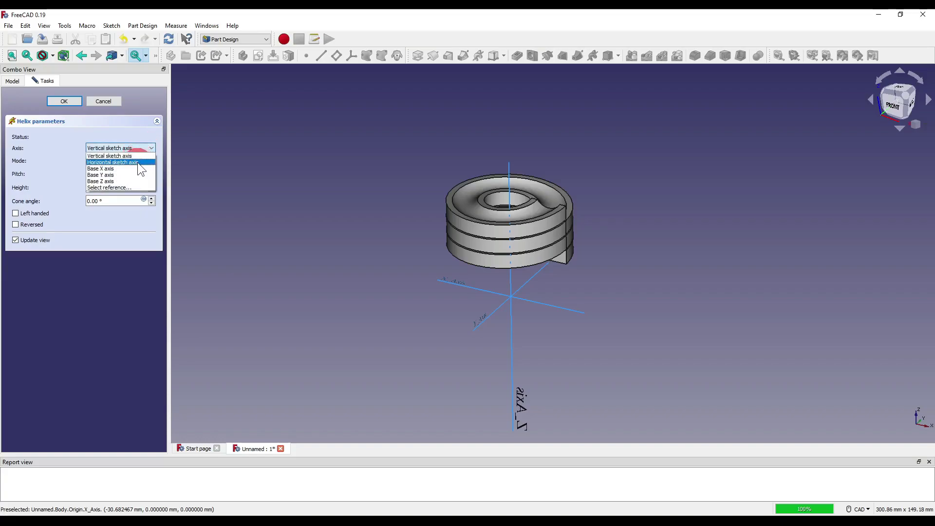
click(138, 163)
middle_drag(703, 296, 653, 252)
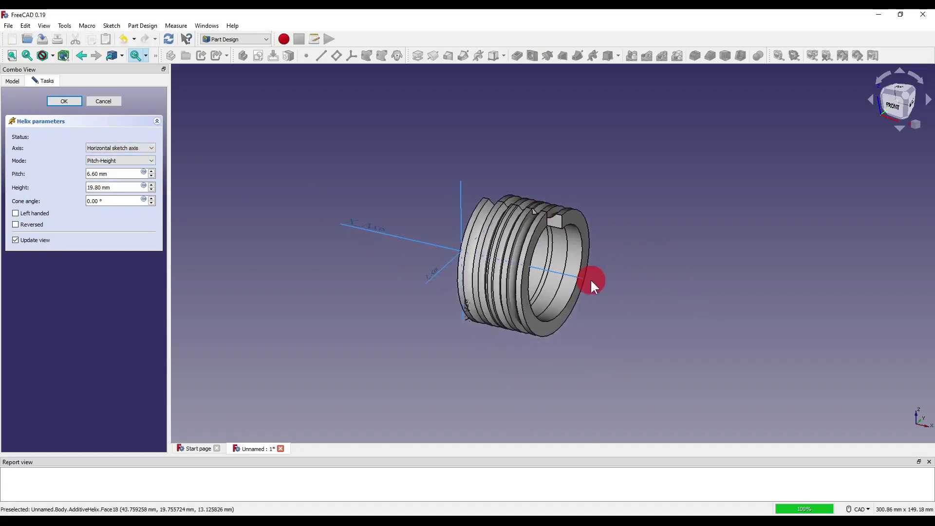
middle_drag(590, 278, 560, 265)
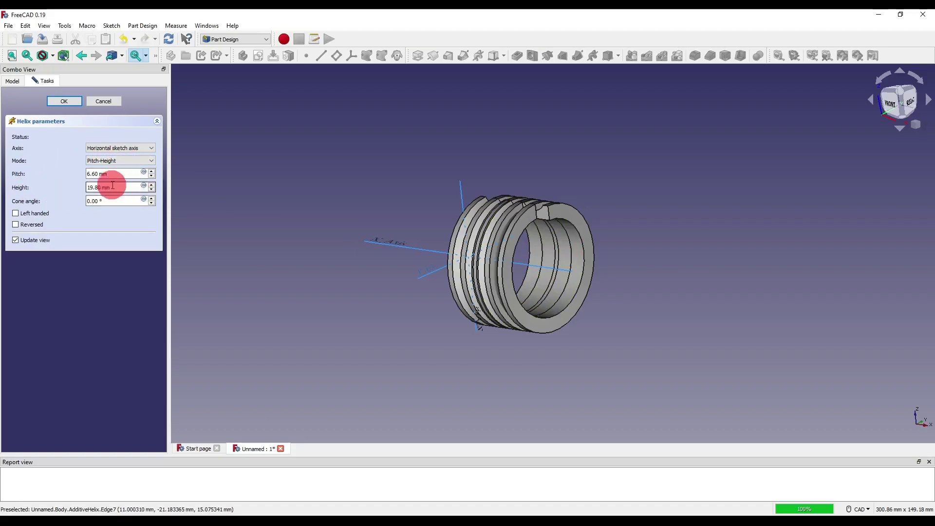
Step: Try helix pitches of 20 mm and 15 mm and inspect the spacing between adjacent turns
drag(98, 175, 34, 170)
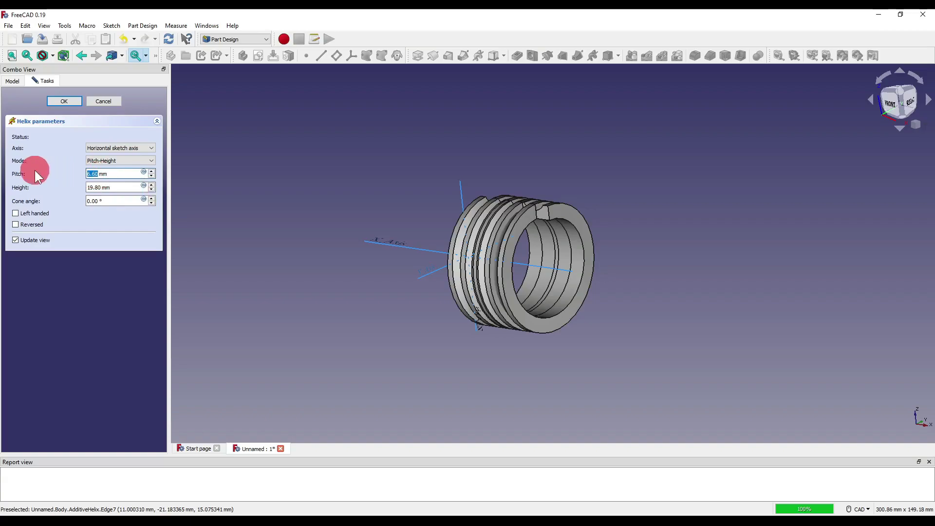
text(20)
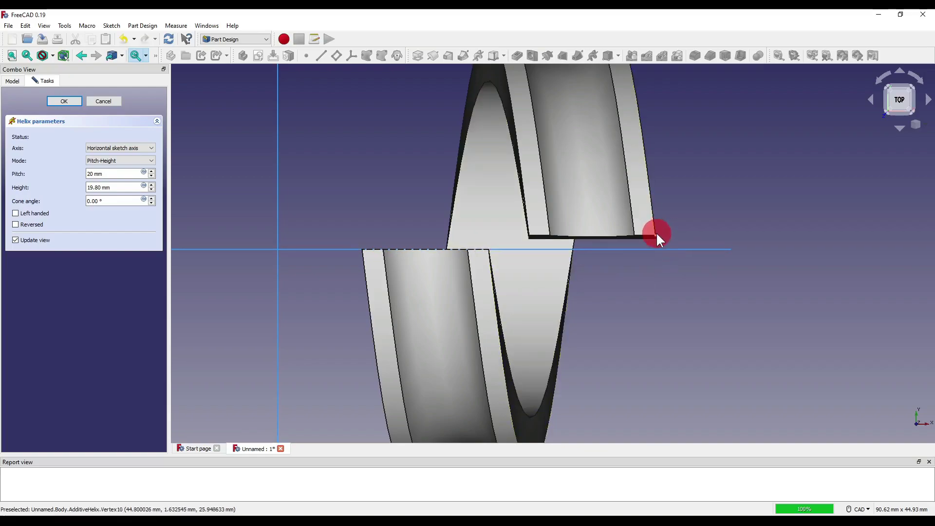
click(92, 174)
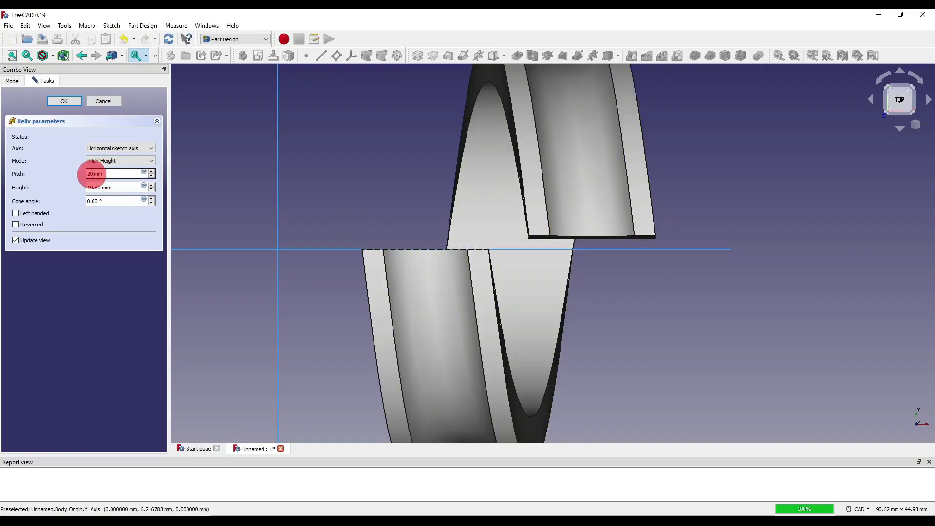
mouse_move(93, 174)
mouse_down()
mouse_move(74, 170)
mouse_move(80, 160)
mouse_up()
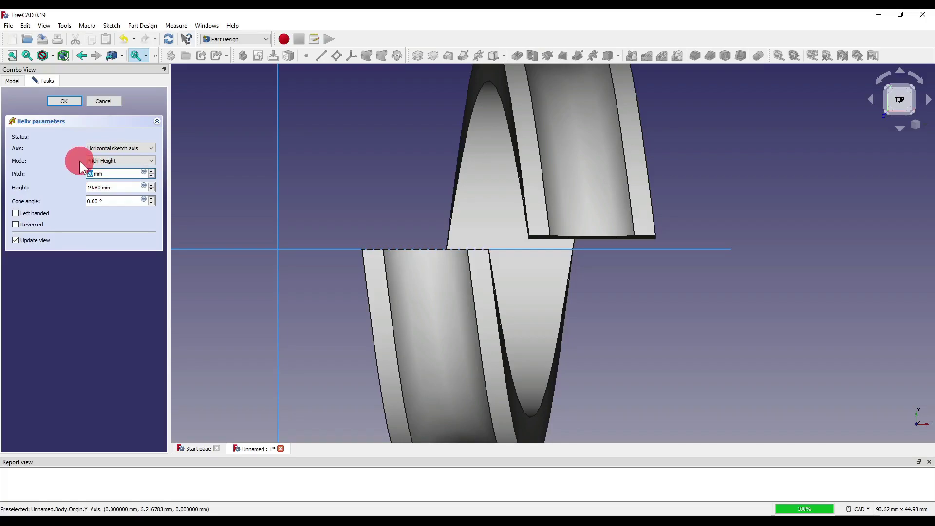
scroll(577, 310, up, 8)
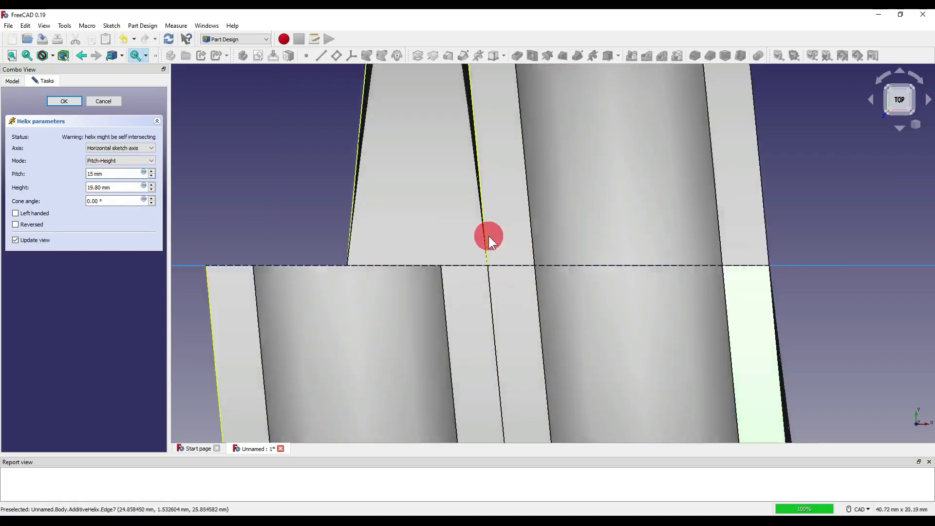
scroll(521, 234, down, 10)
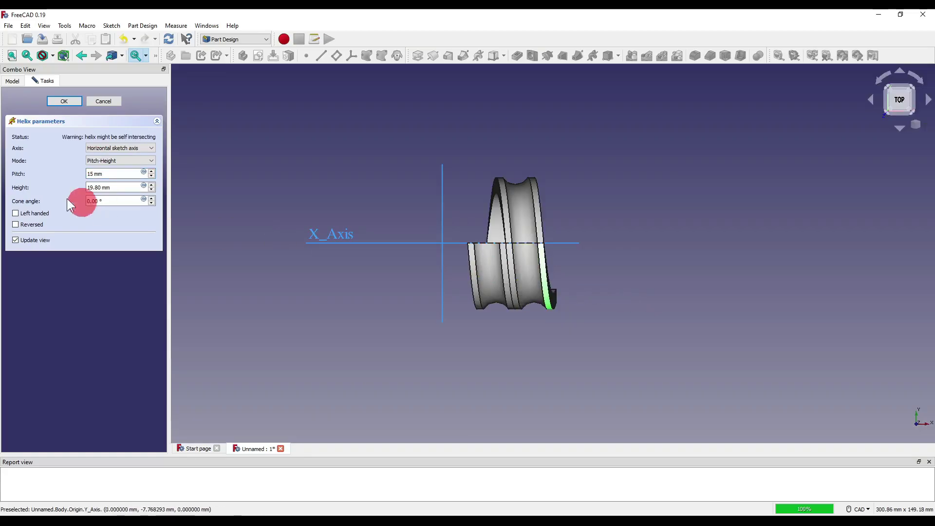
Step: Set the helix pitch to 20 mm and its height to 100 mm
drag(93, 173, 67, 172)
text(20)
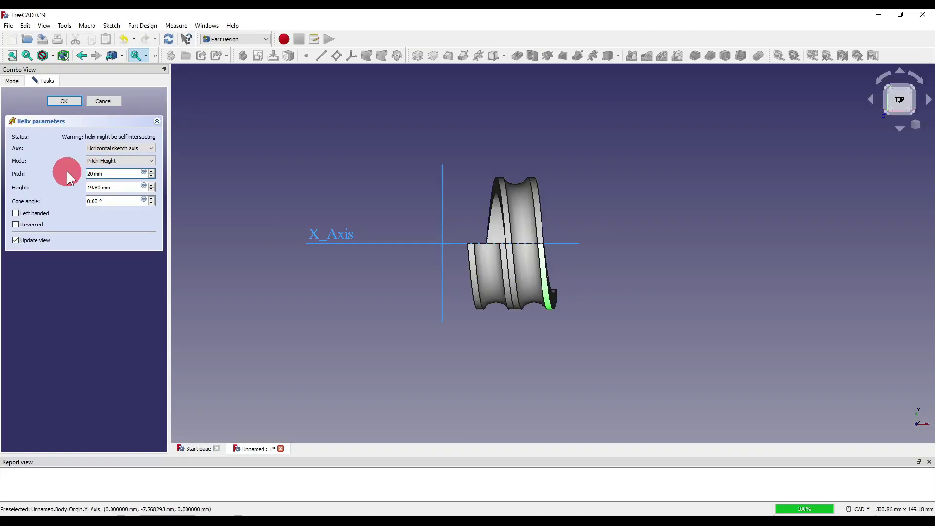
key(Tab)
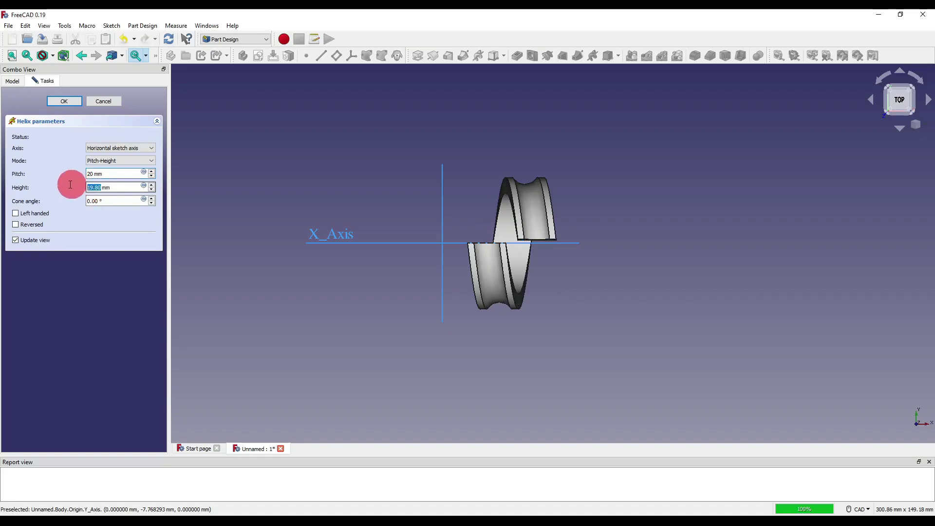
text(100)
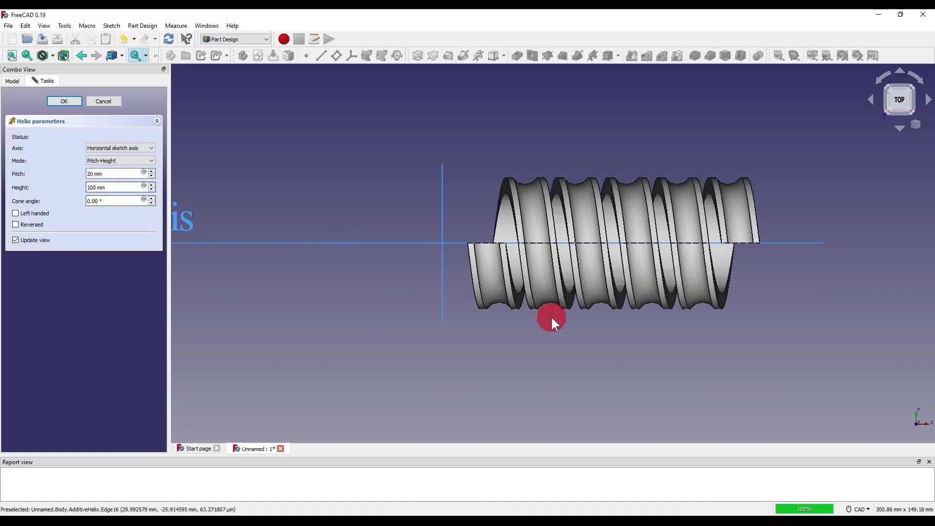
middle_drag(467, 323, 453, 320)
middle_drag(534, 357, 646, 235)
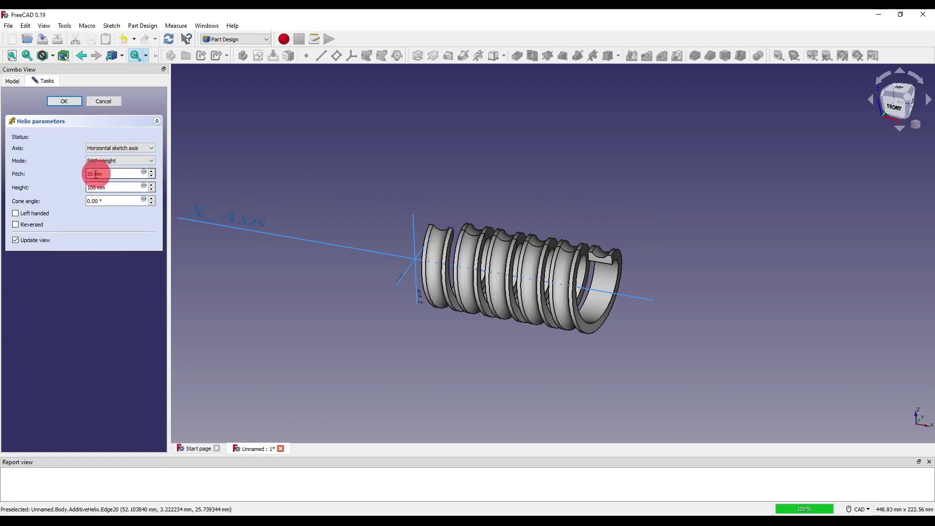
Step: Switch the helix mode to Pitch-Turns and reduce the number of turns to 1
click(108, 185)
click(141, 161)
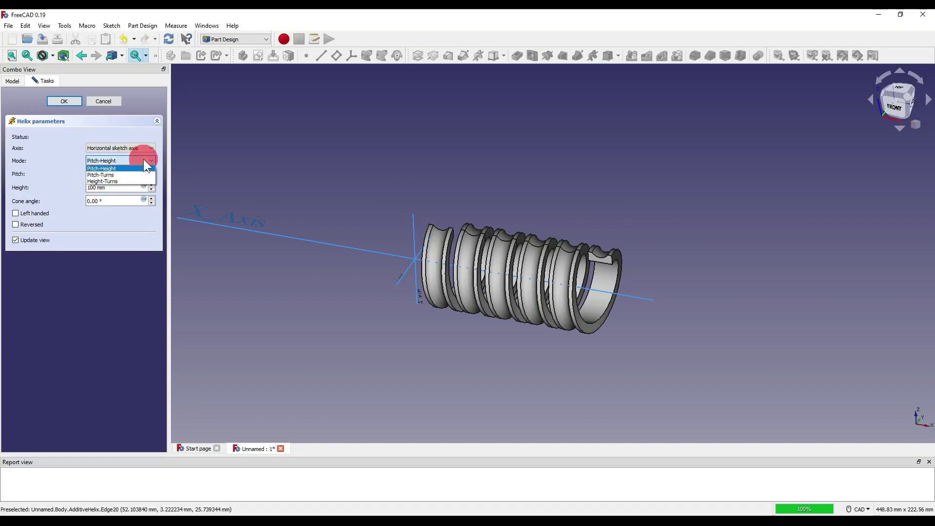
click(115, 176)
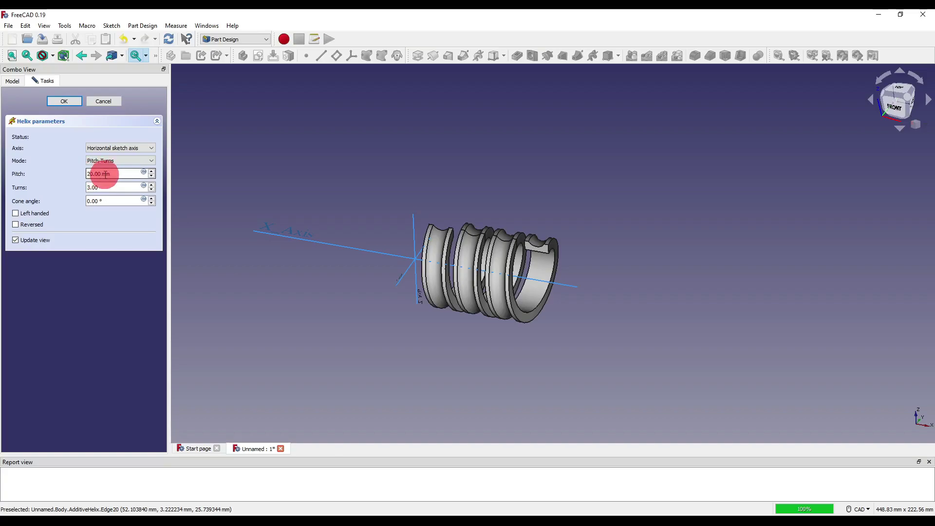
click(112, 187)
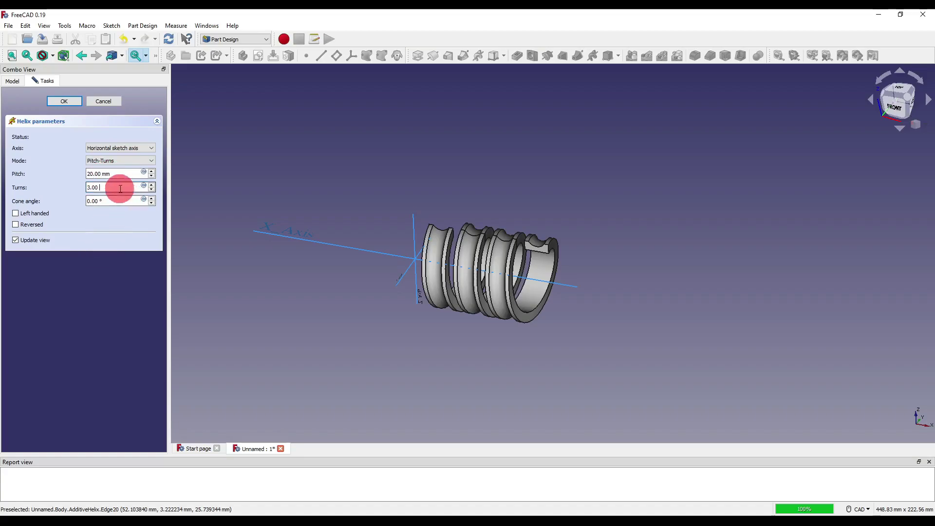
click(152, 189)
click(152, 189)
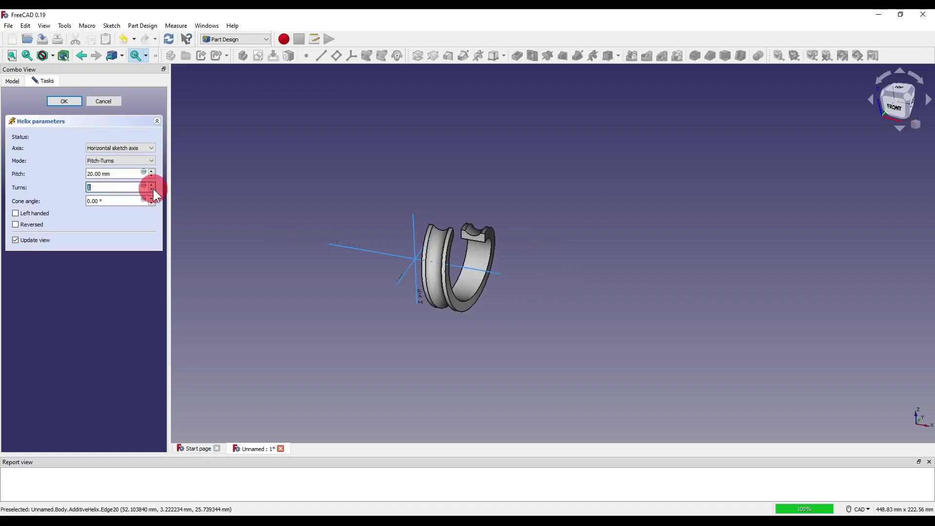
scroll(462, 238, up, 4)
middle_drag(505, 288, 533, 332)
click(897, 101)
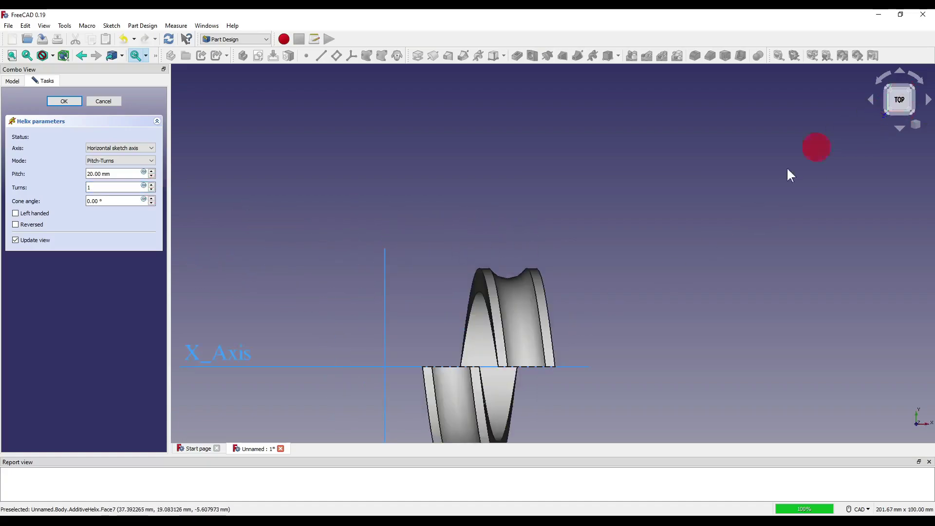
Step: Set the number of helix turns to 10
scroll(487, 251, up, 4)
middle_drag(636, 359, 650, 370)
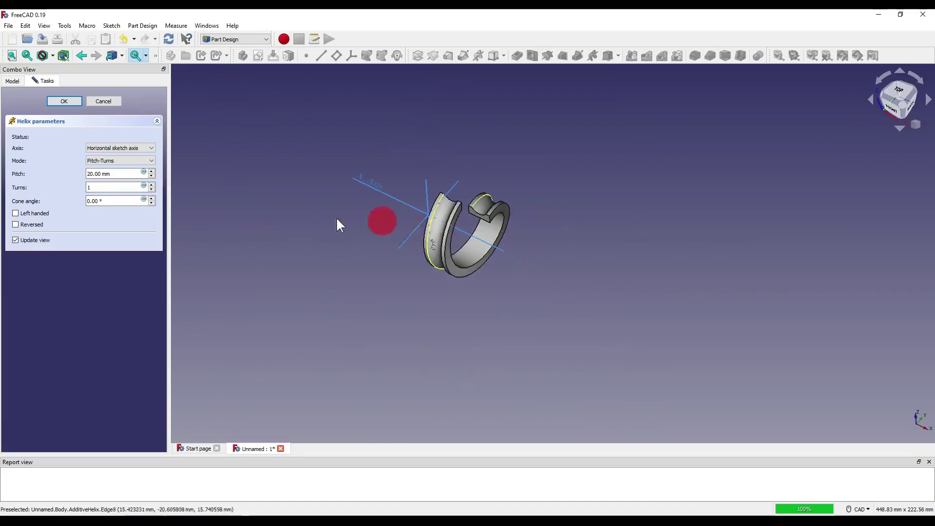
text(0)
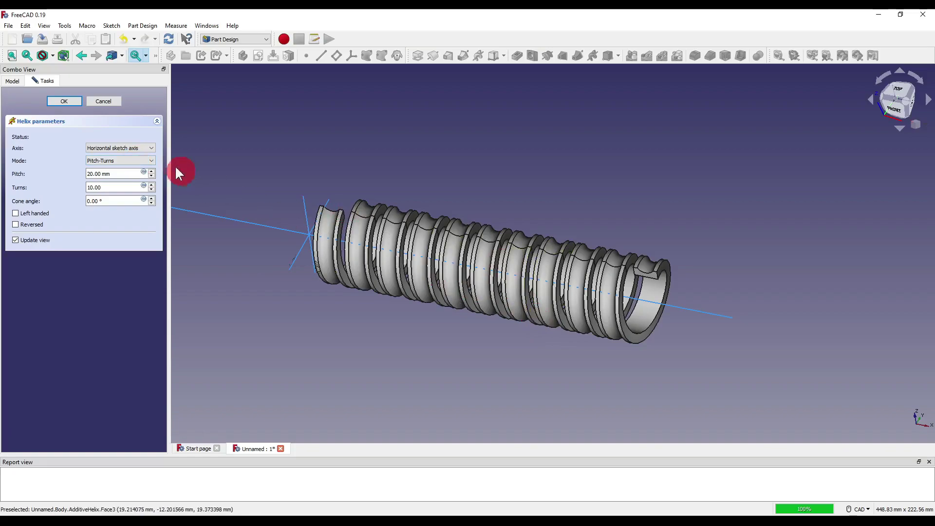
Step: Switch the helix mode to Height-Turns and set the number of turns to 1
click(134, 160)
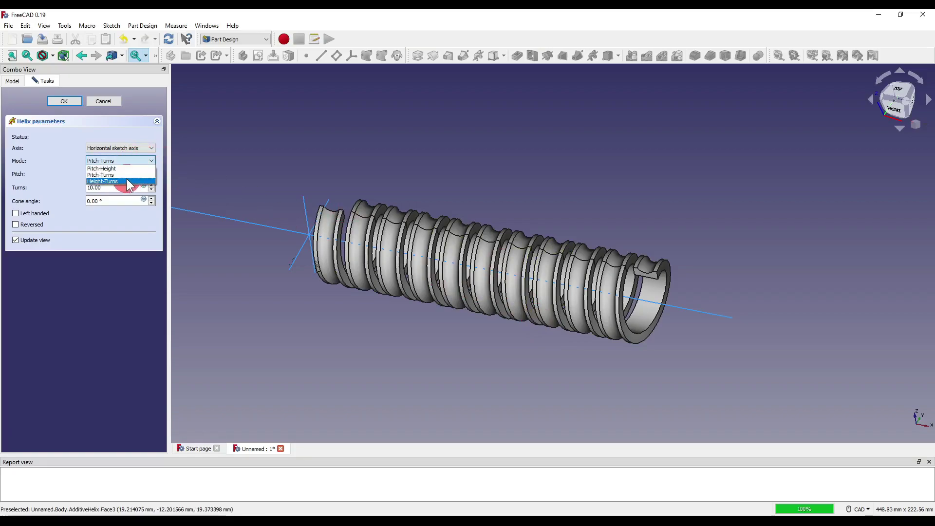
click(127, 179)
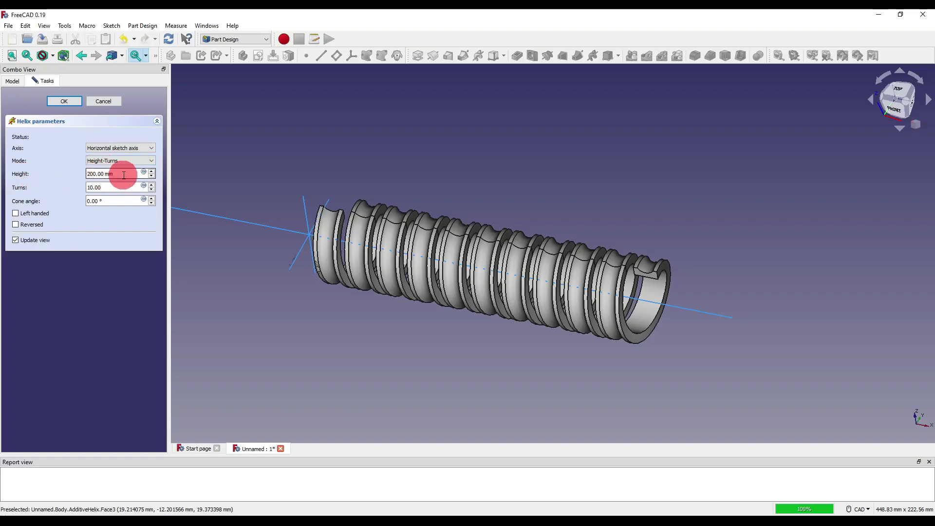
drag(83, 174, 105, 186)
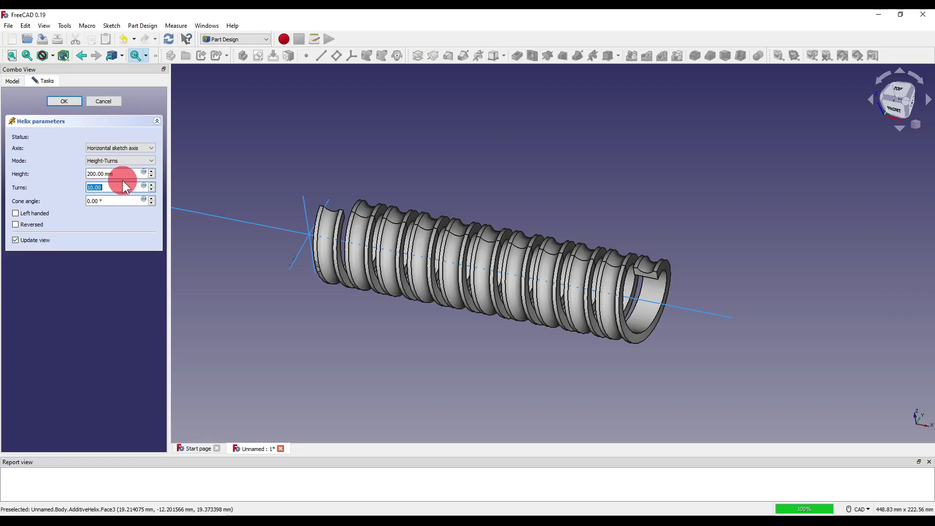
text(1)
middle_drag(529, 313, 521, 340)
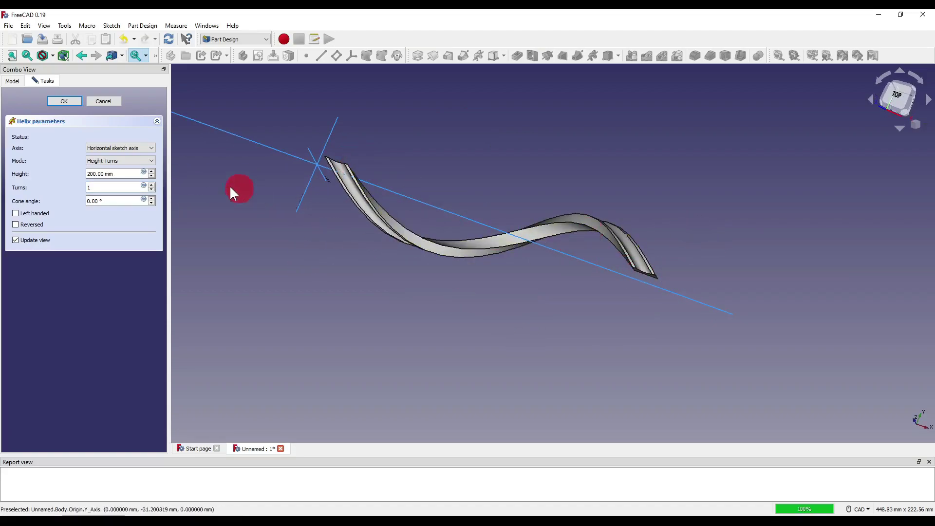
Step: Set the number of helix turns to 10 and reduce the height to 100 mm
click(100, 191)
text(0)
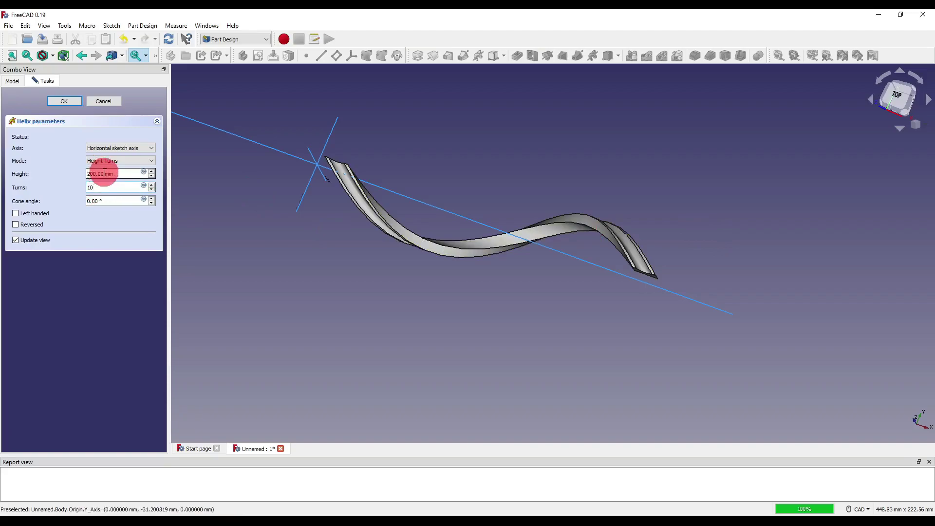
drag(103, 174, 78, 167)
text(100)
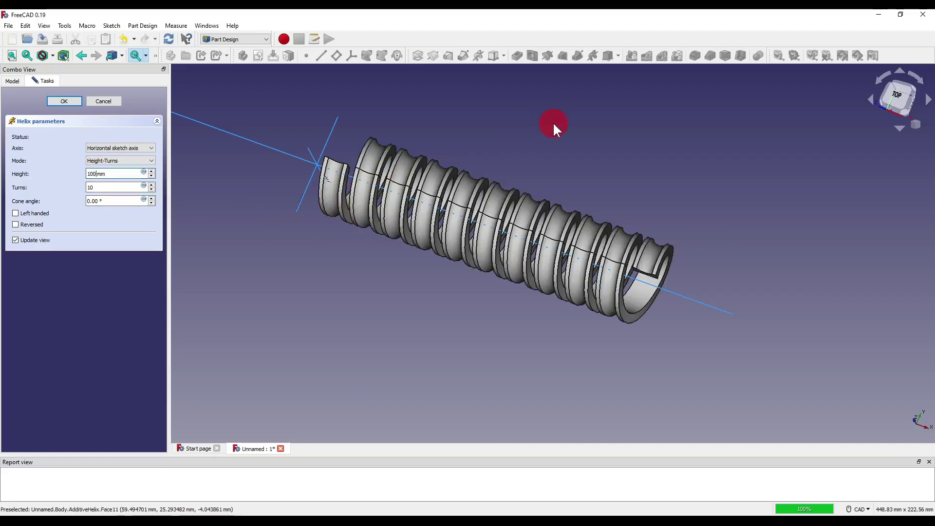
text(1)
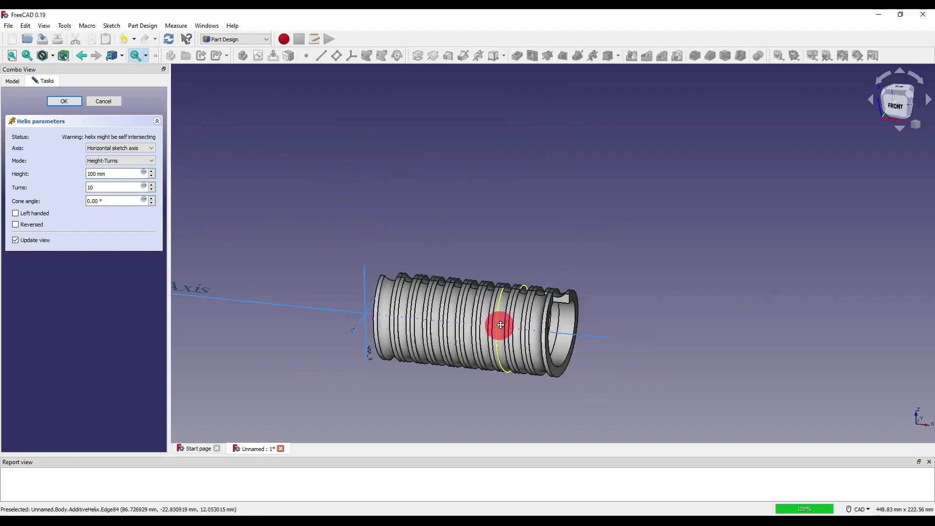
scroll(555, 265, up, 1)
scroll(599, 308, up, 3)
middle_drag(599, 308, 574, 317)
scroll(442, 325, down, 4)
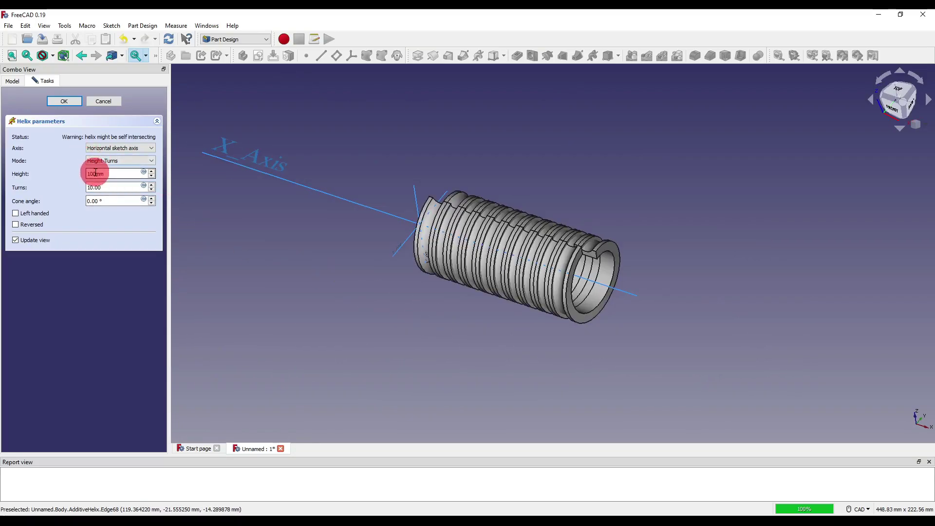
Step: Set the helix height to 200 mm and the number of turns to 5
drag(94, 174, 61, 185)
text(20)
click(108, 190)
text(5)
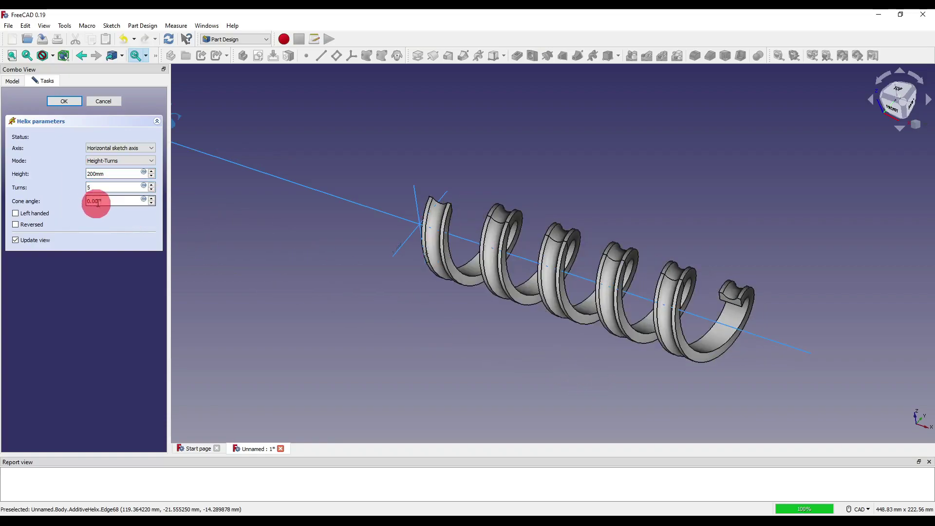
Step: Set the helix cone angle to 10° so the coils widen along the axis
click(895, 109)
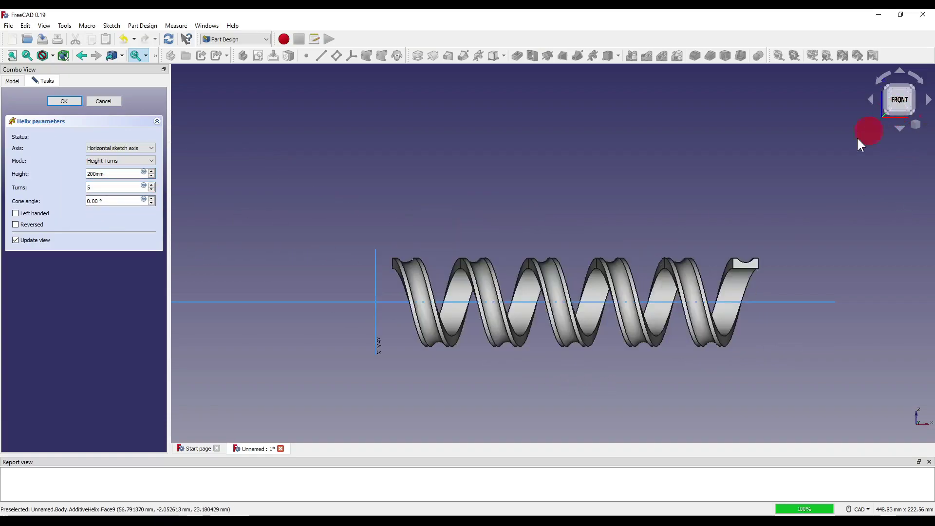
click(103, 204)
text(10)
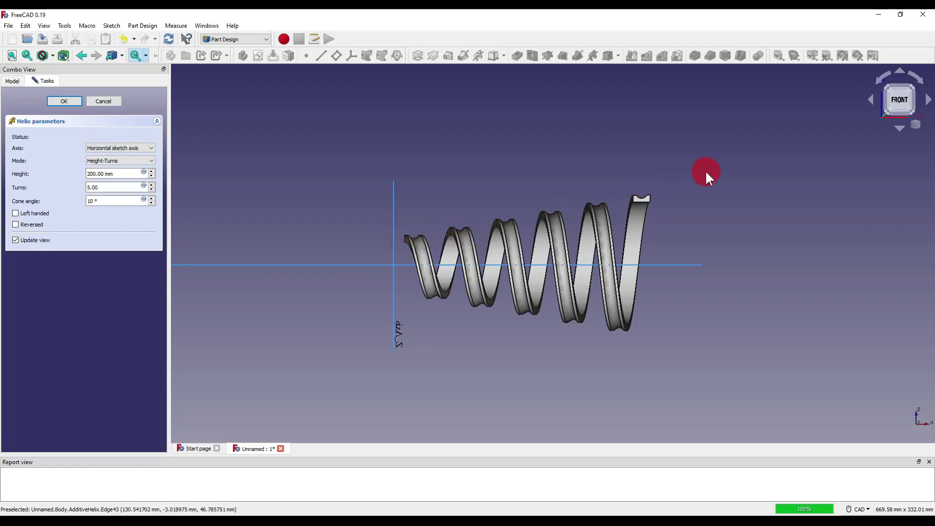
scroll(472, 226, up, 5)
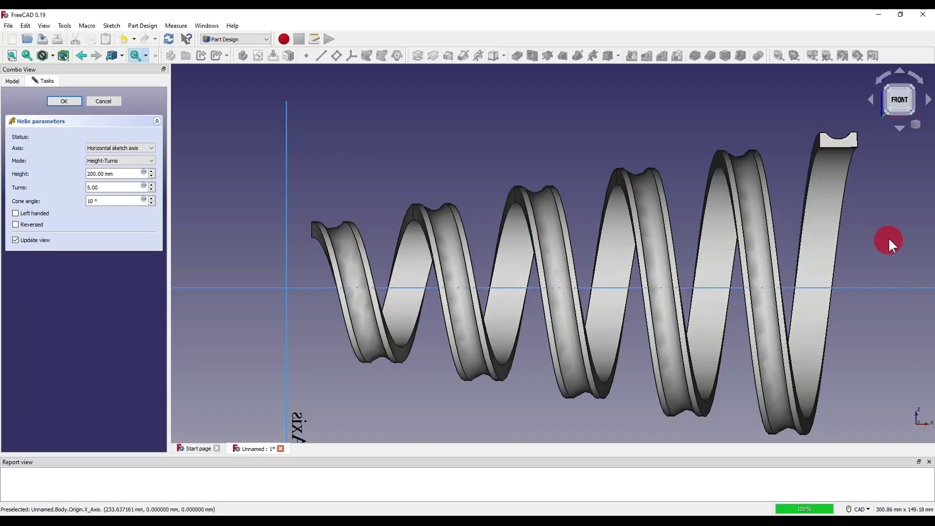
scroll(828, 231, down, 3)
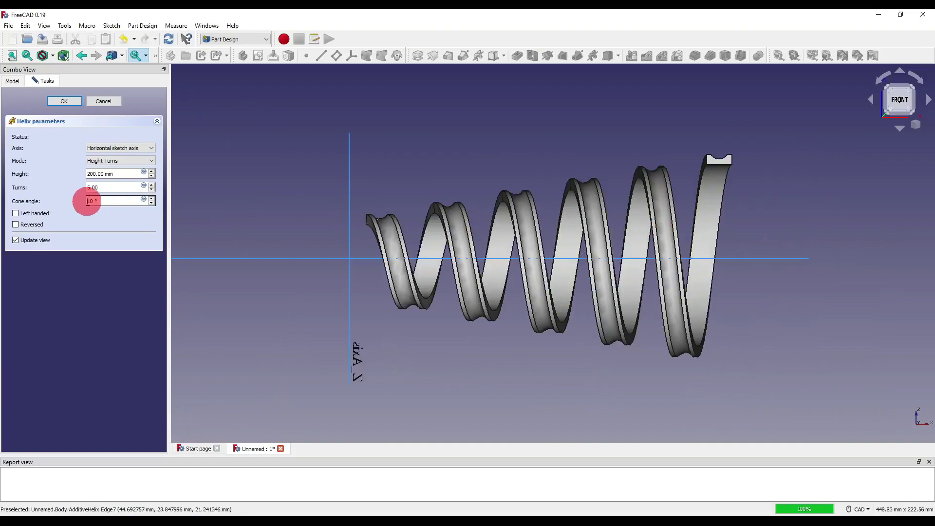
Step: Change the helix cone angle to -10° and inspect the inward taper
click(322, 197)
text(-)
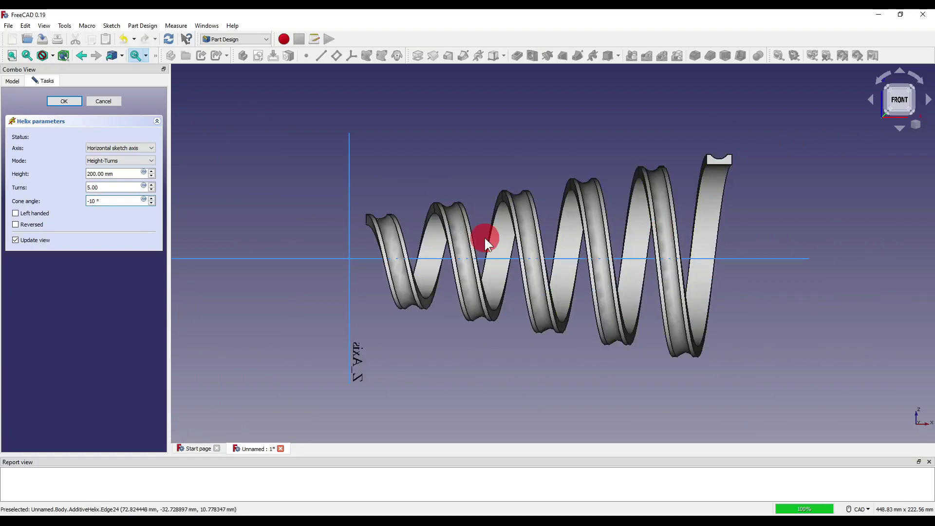
text(-)
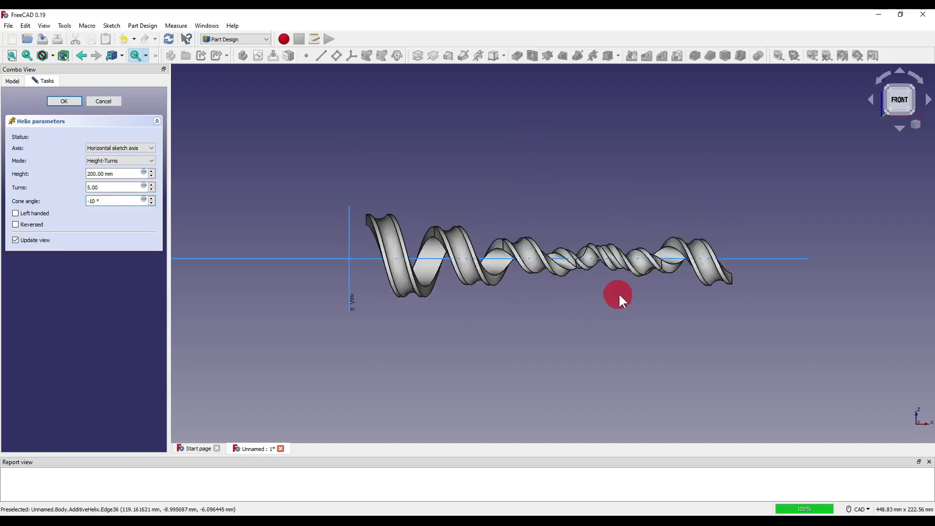
middle_drag(639, 298, 611, 284)
scroll(611, 284, up, 2)
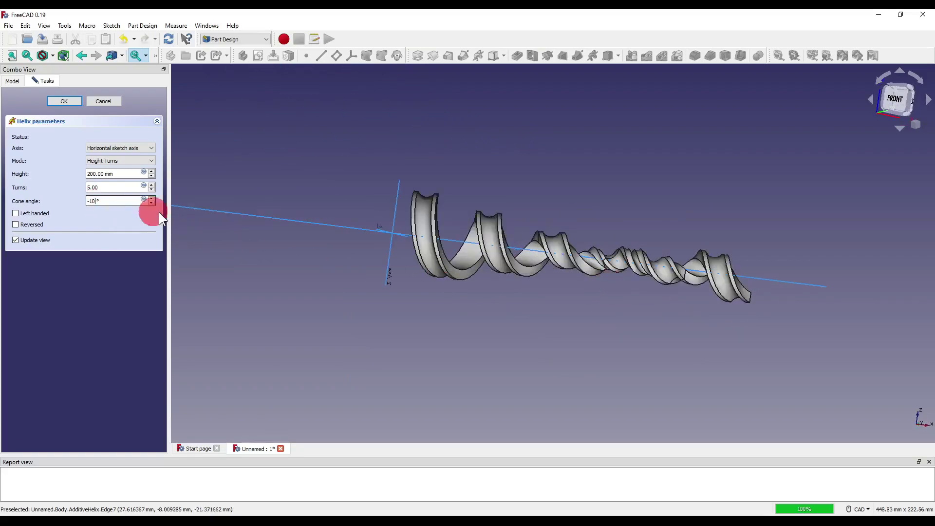
Step: Reduce the helix's inward taper to a cone angle of -1°
key(BackSpace)
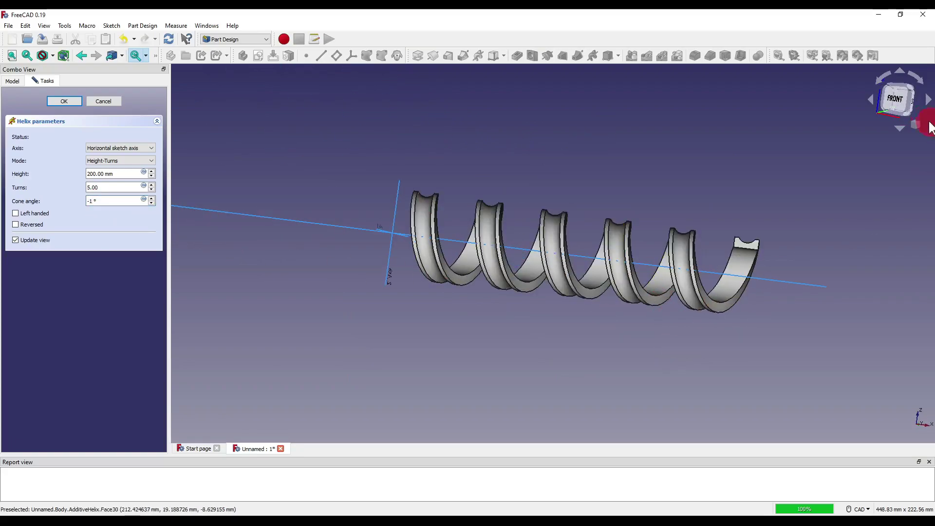
click(894, 109)
click(664, 327)
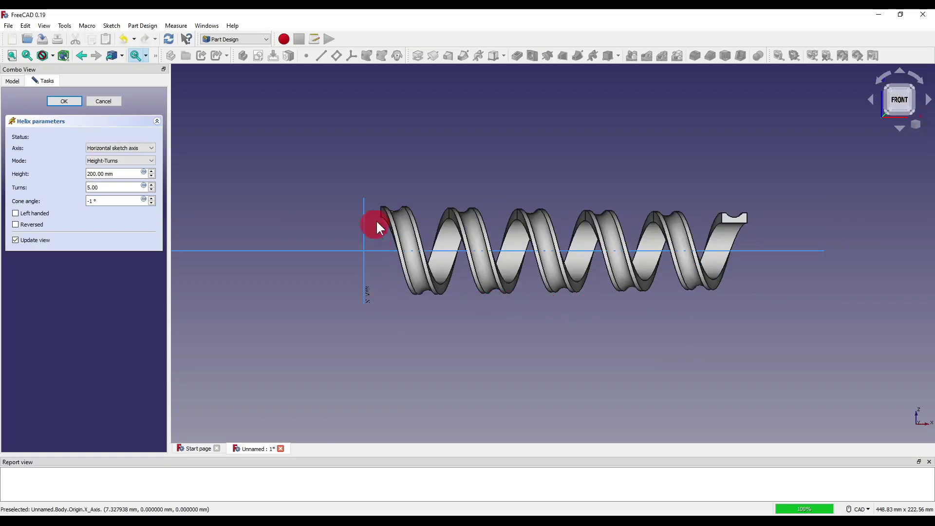
Step: Reset the helix cone angle to 0° and make the helix left-handed
drag(96, 201, 70, 203)
text(0)
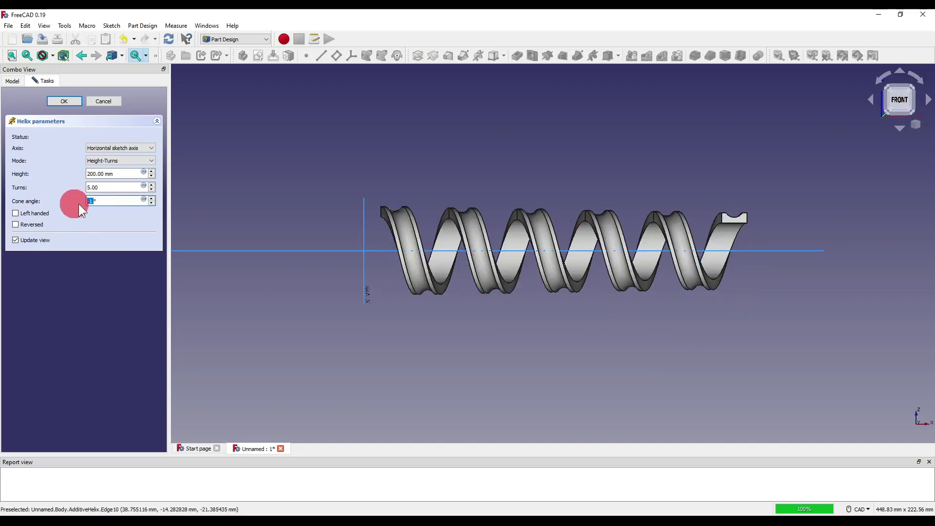
click(23, 212)
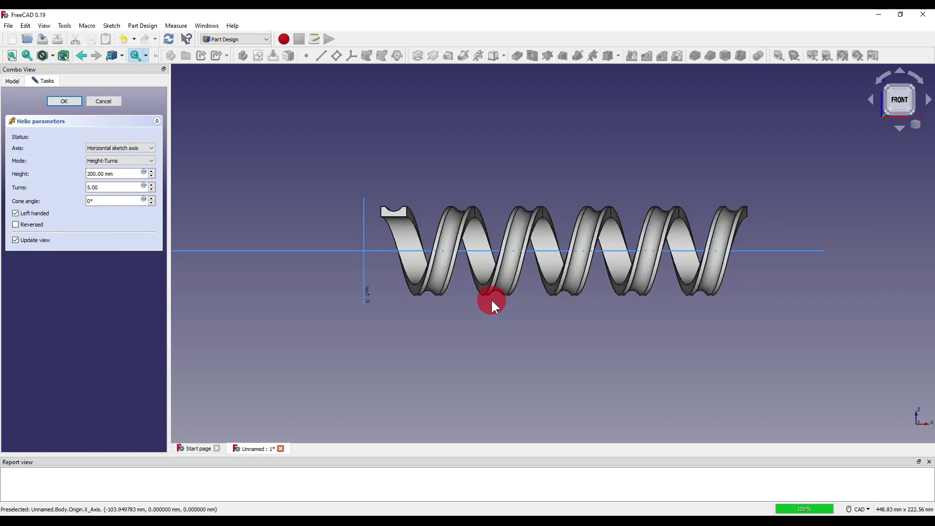
middle_drag(491, 300, 503, 306)
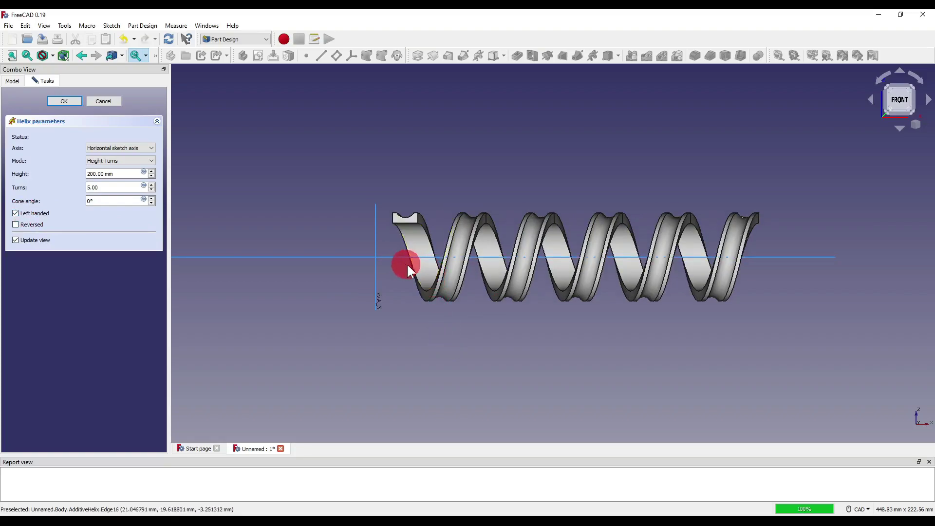
Step: Reverse the direction of the helix and accept the additive helix feature
click(25, 225)
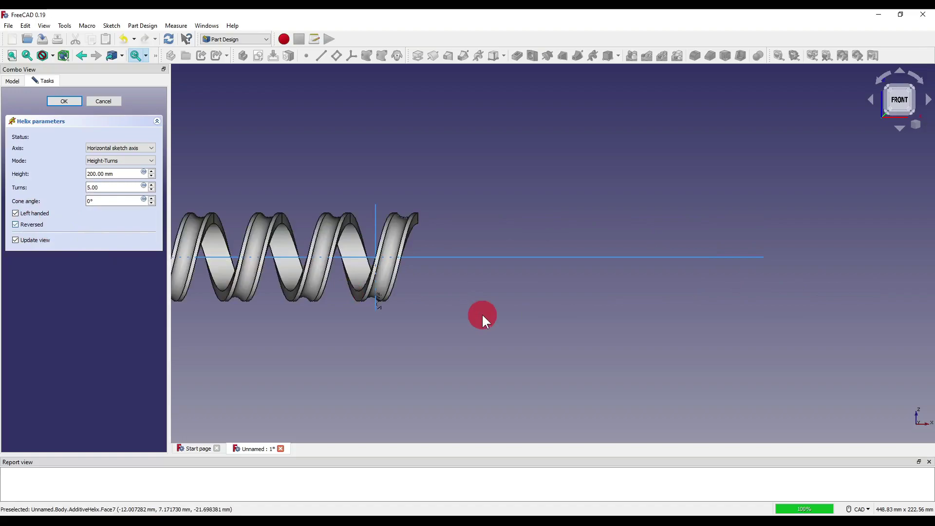
middle_drag(482, 315, 693, 294)
scroll(693, 294, down, 2)
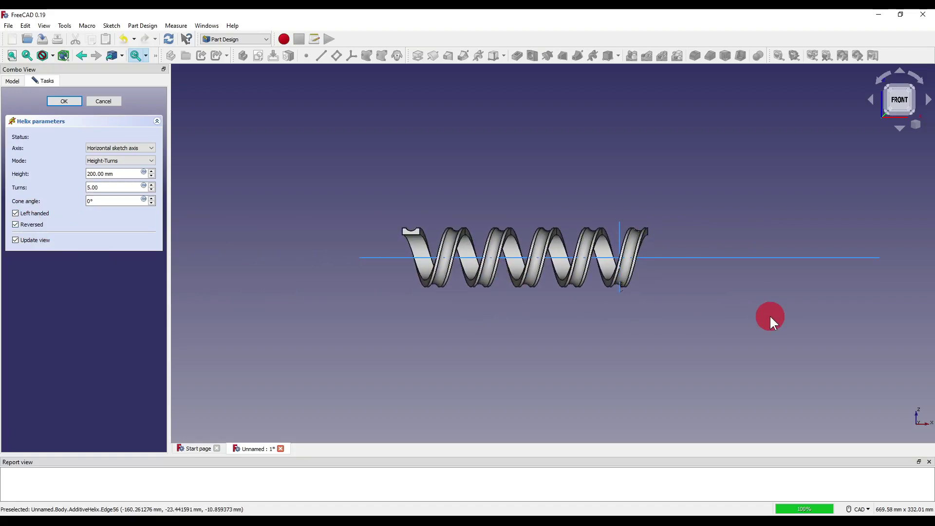
click(61, 99)
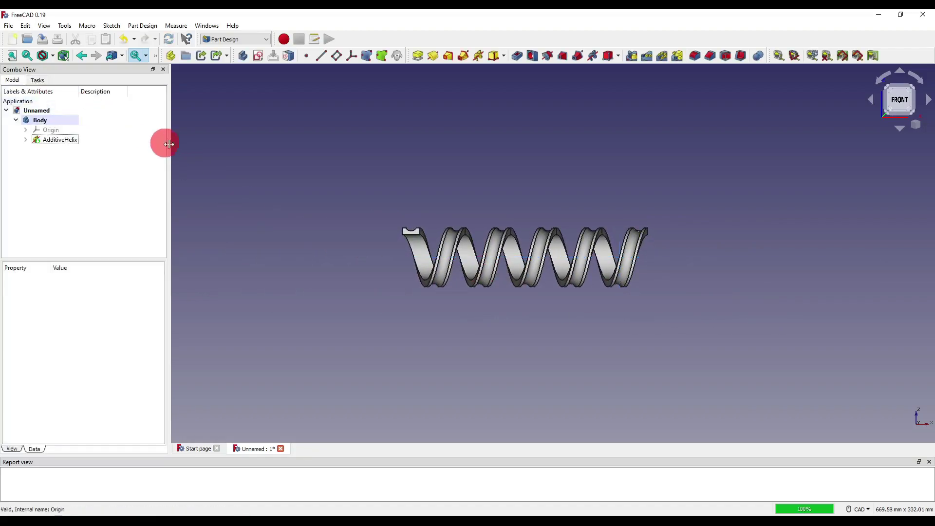
click(282, 196)
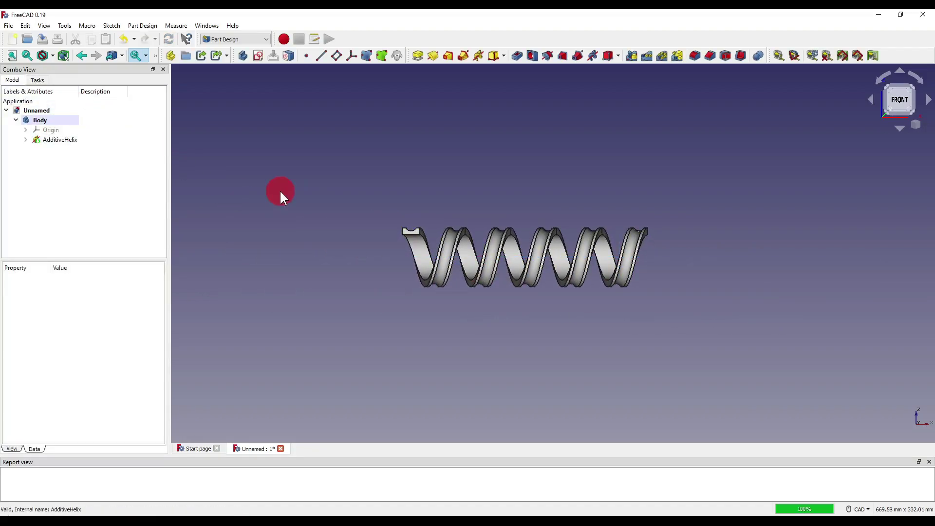
Step: Reopen the additive helix for editing, turn off its left-handed and reversed options, and accept the changes
double_click(72, 140)
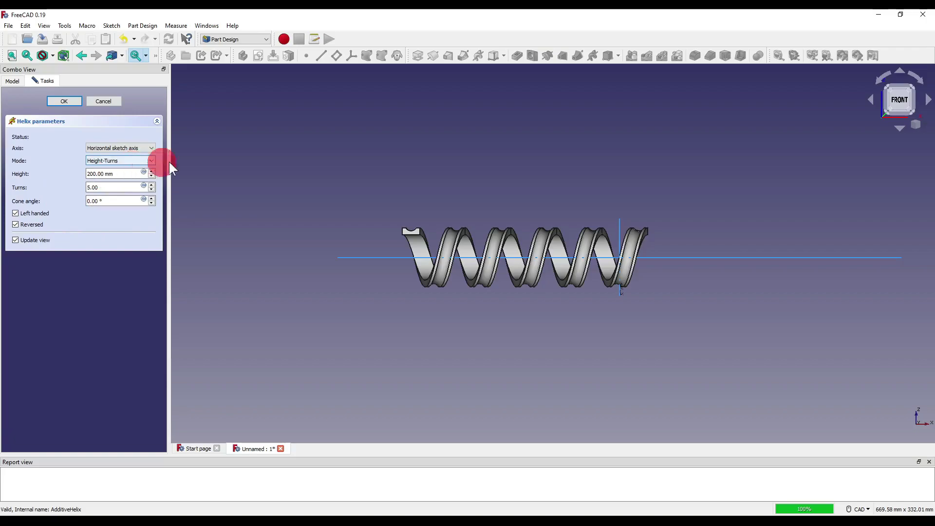
click(45, 215)
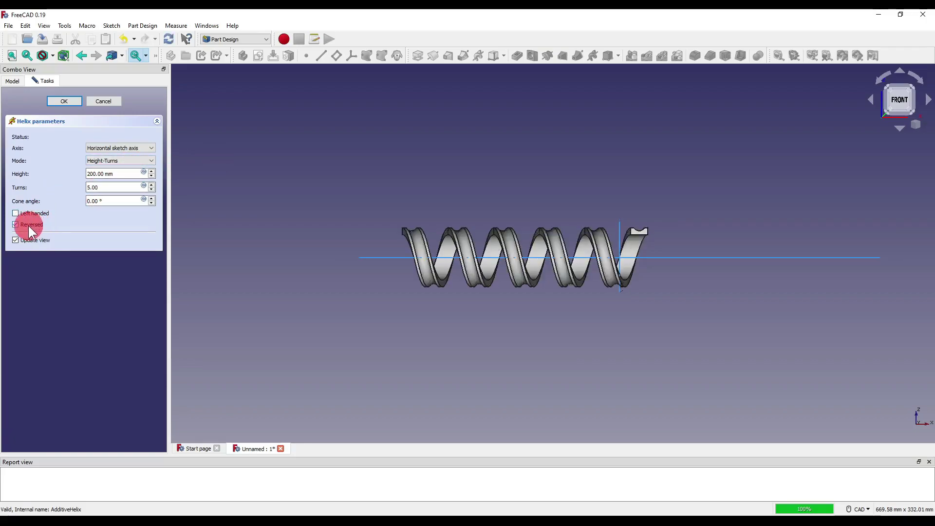
click(64, 101)
click(267, 176)
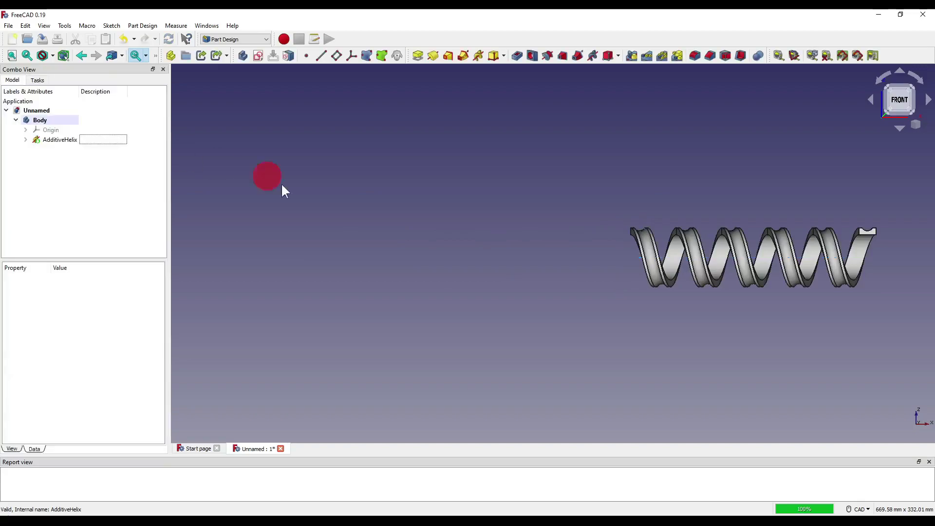
middle_drag(779, 302, 594, 303)
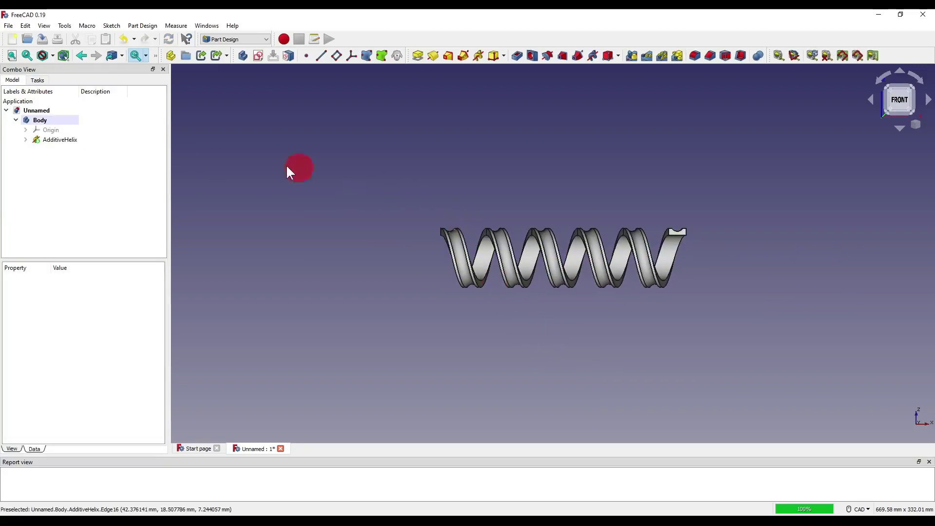
Step: Set the Height property of the finished AdditiveHelix feature to 100 mm without reopening its parameters dialog
click(58, 140)
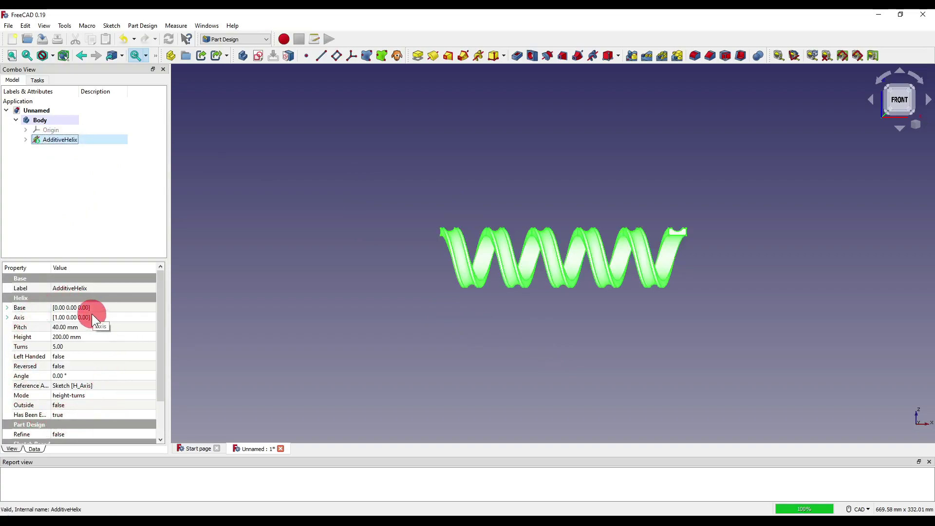
click(68, 337)
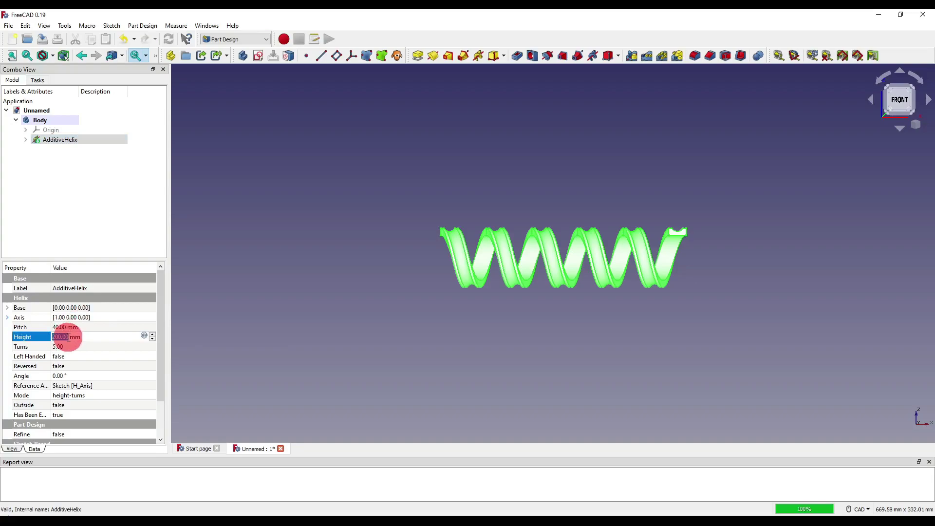
text(100)
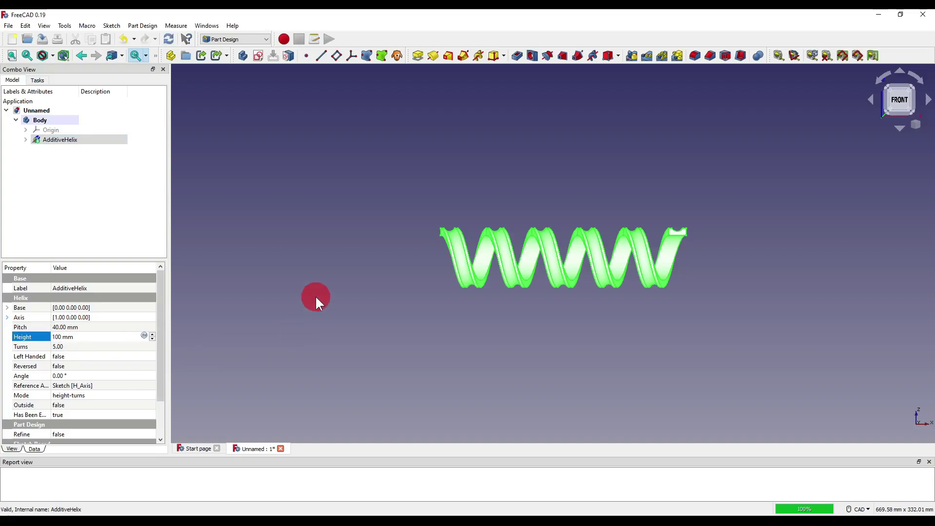
click(315, 295)
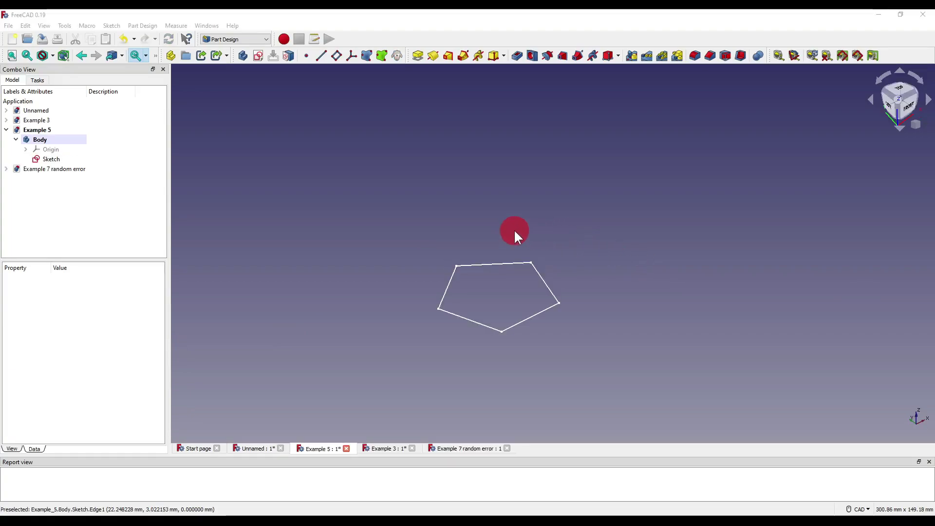
Step: Open the pentagon sketch of Example 5 to examine its geometry and constraints, and close it unchanged
double_click(73, 158)
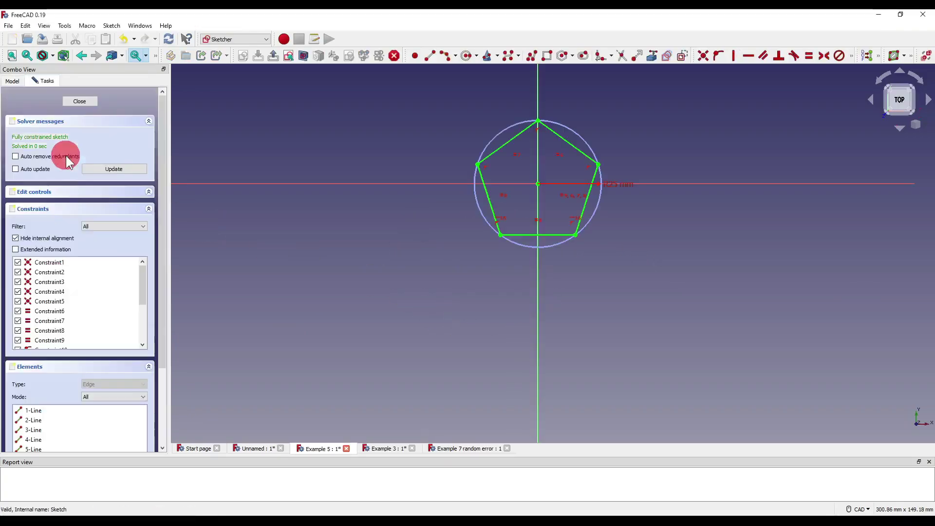
mouse_move(571, 198)
middle_down()
mouse_move(509, 216)
mouse_move(522, 215)
mouse_move(505, 227)
middle_up()
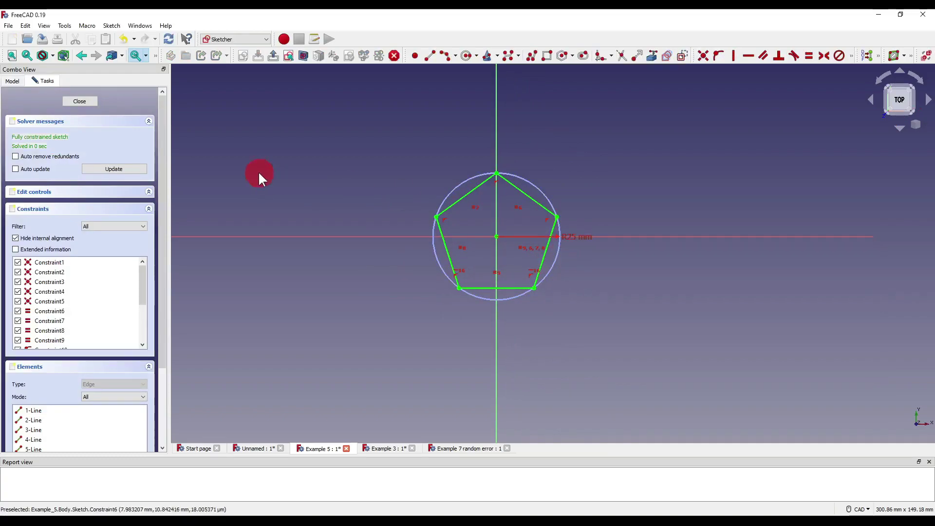
click(91, 103)
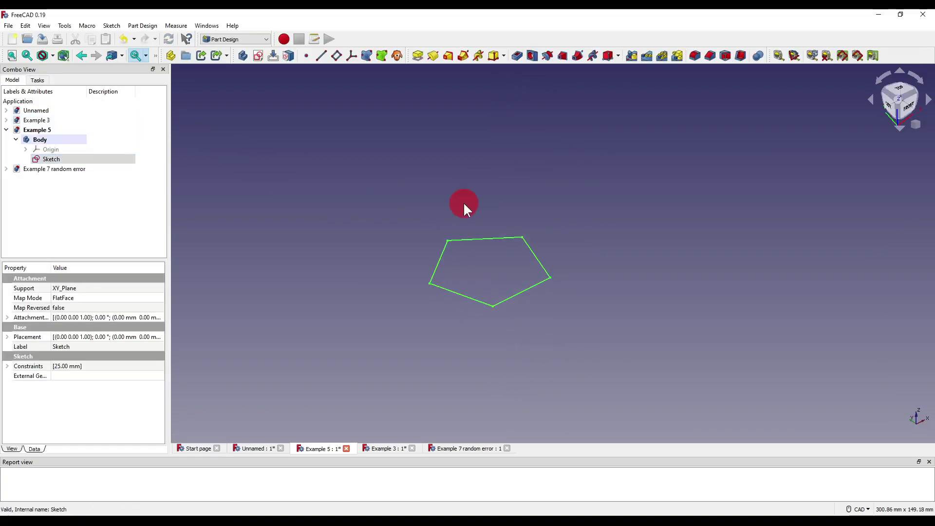
Step: Start an additive helix from the pentagon sketch and choose the base Z axis as its axis
click(479, 56)
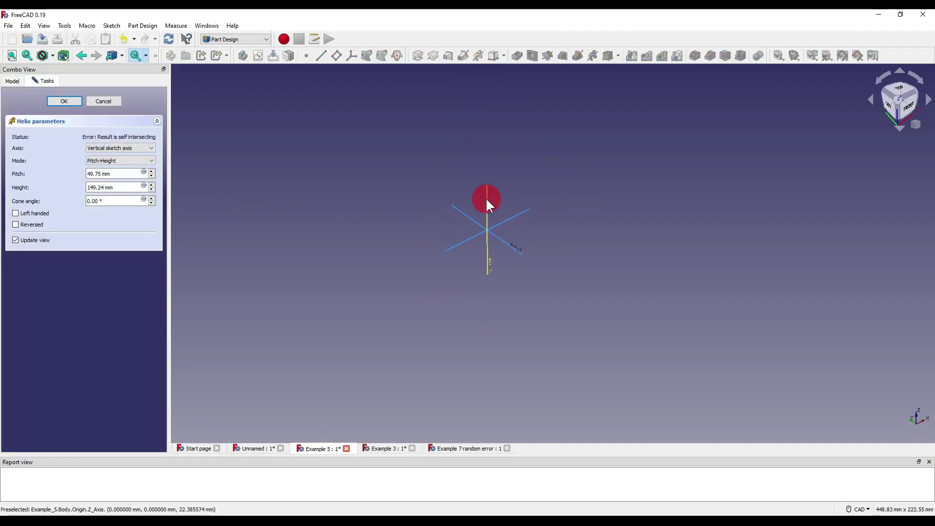
scroll(487, 200, up, 5)
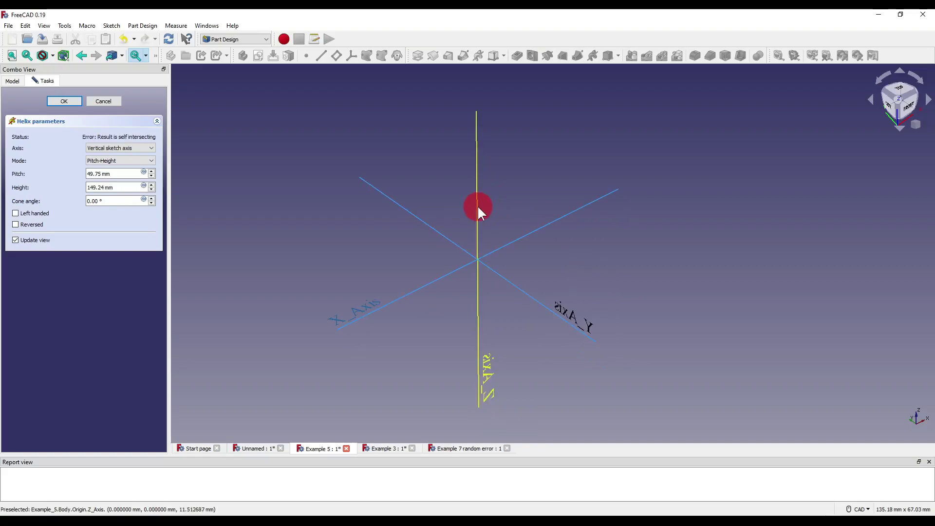
click(477, 206)
scroll(511, 195, down, 6)
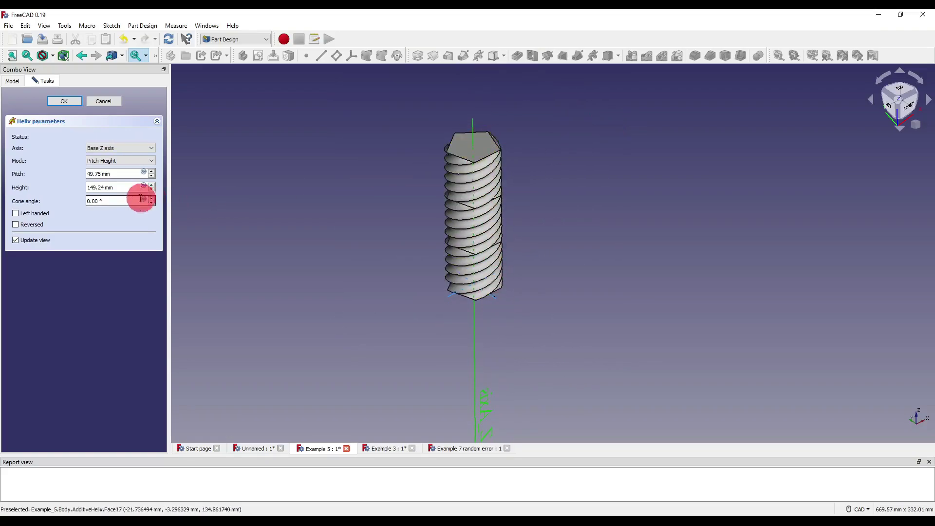
Step: Set the pentagon helix's height to 100 mm and its pitch to 300 mm
drag(105, 188, 46, 168)
text(10)
text(0)
text(300)
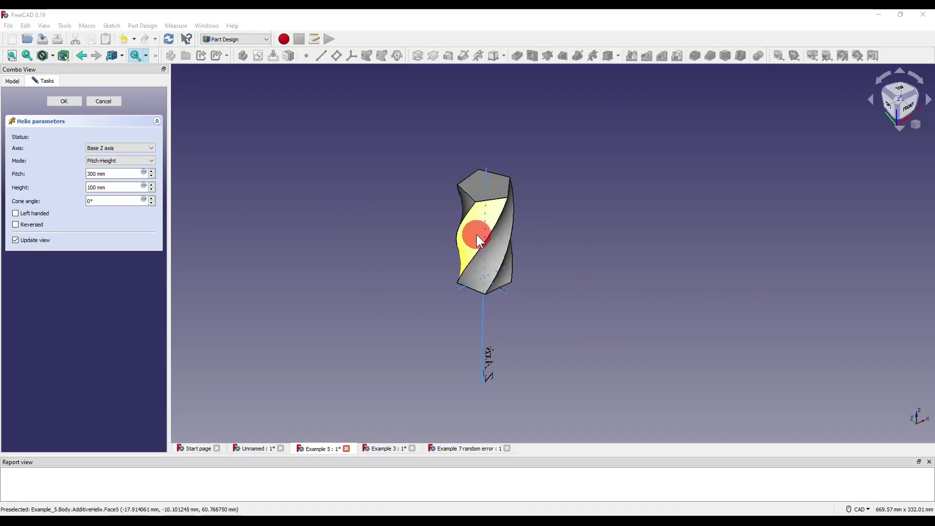
Step: Set the pentagon helix's cone angle to 10° and inspect the tilted shape
click(88, 201)
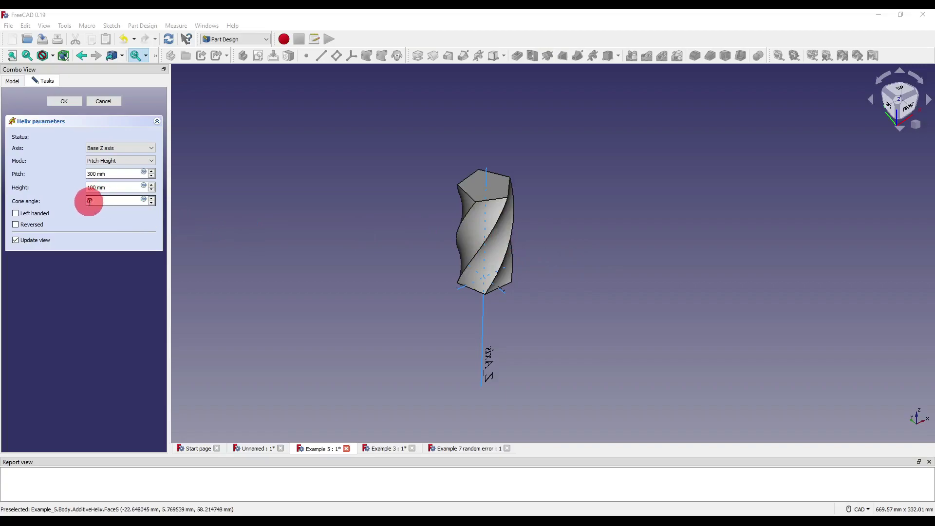
click(84, 201)
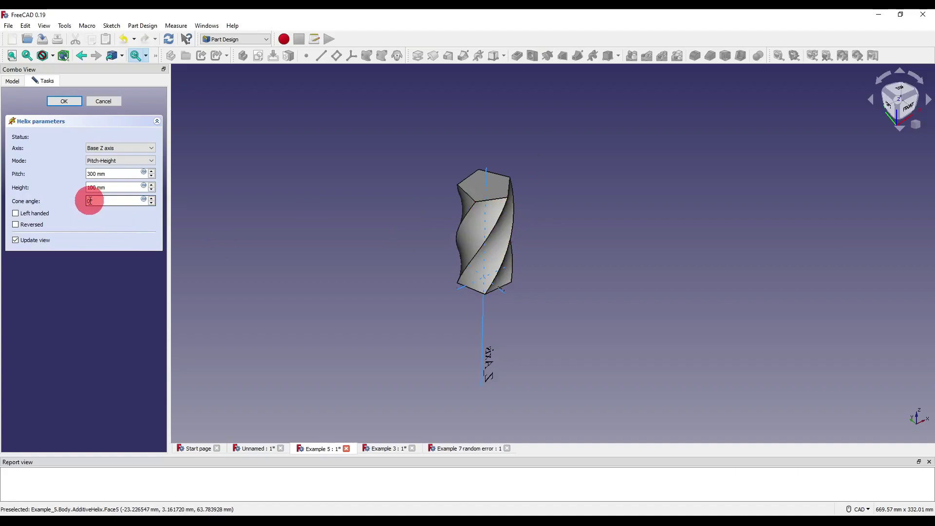
drag(90, 201, 78, 200)
text(10)
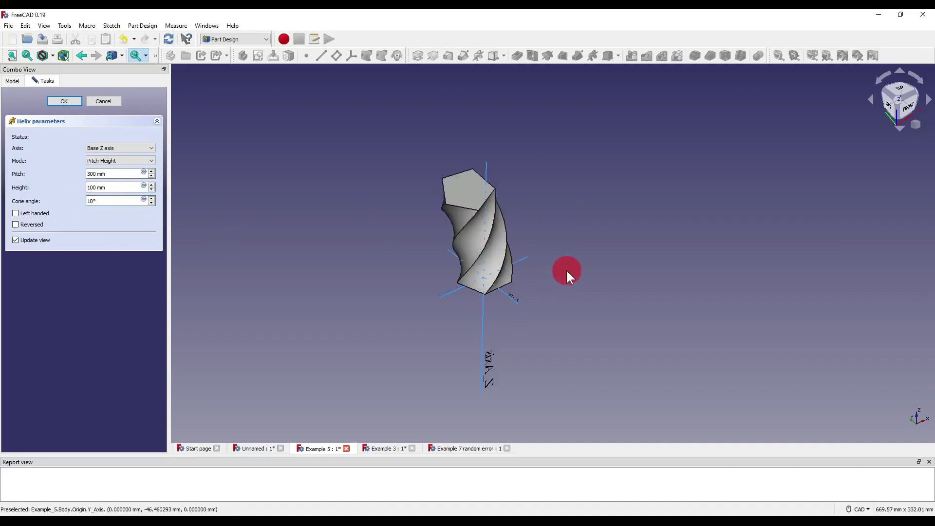
middle_drag(565, 272, 593, 254)
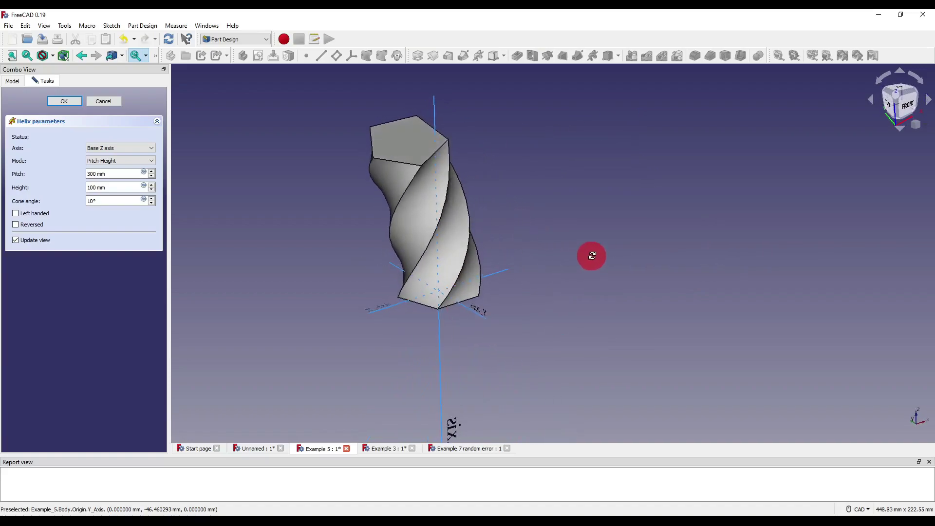
Step: Set the cone angle back to 0° and accept the pentagon helix
double_click(92, 202)
text(0)
middle_drag(743, 232, 436, 234)
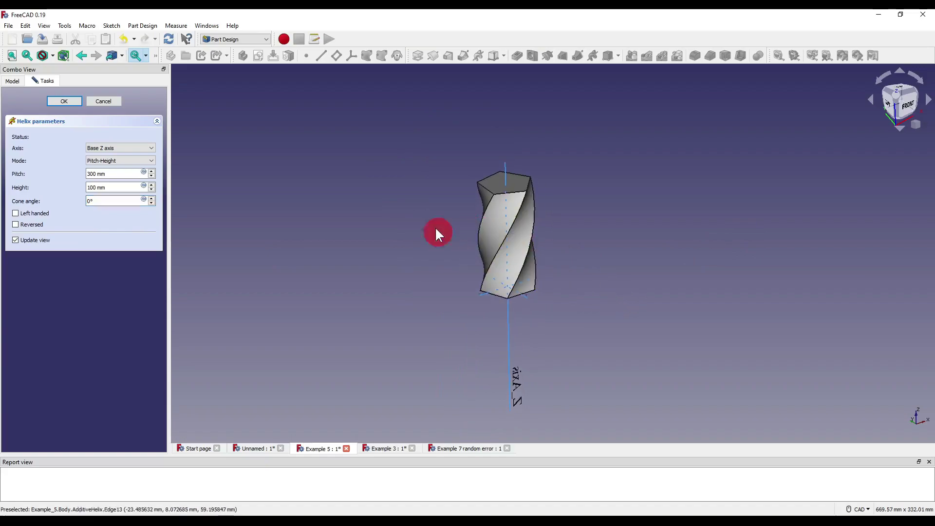
click(56, 100)
Step: Start a Thickness operation on the helix's upper pentagonal face to hollow out the solid
scroll(490, 194, up, 3)
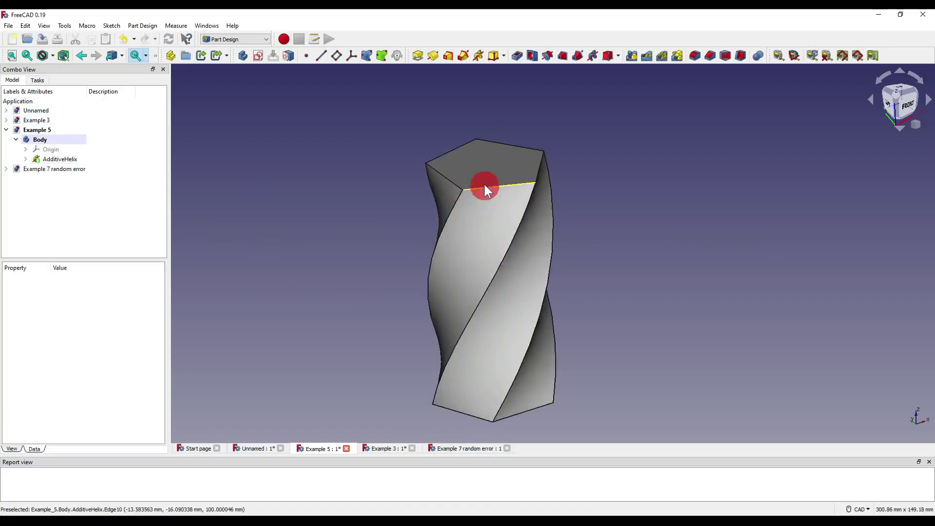
click(491, 165)
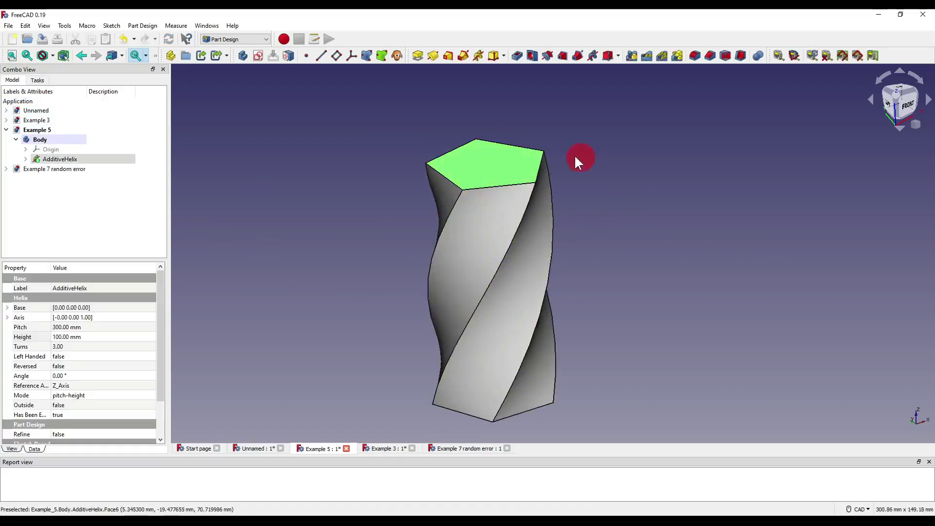
click(738, 53)
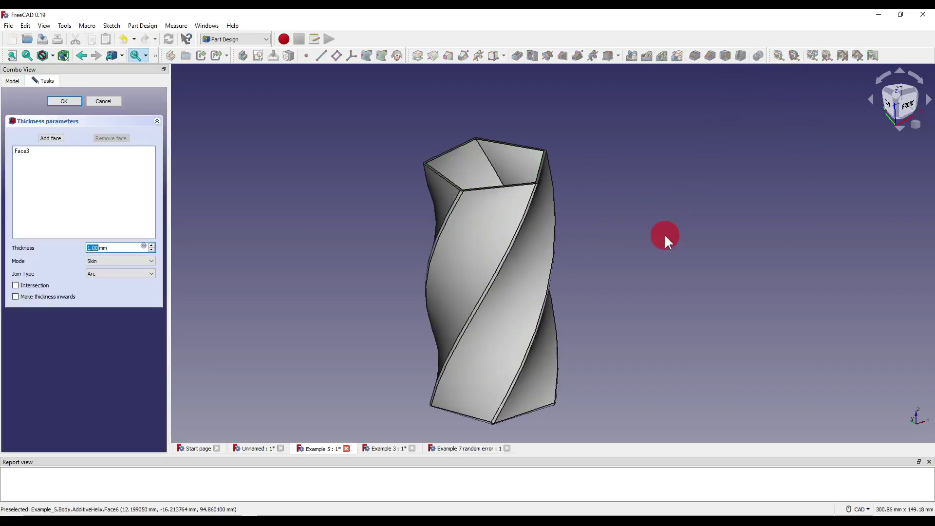
middle_drag(664, 233, 605, 202)
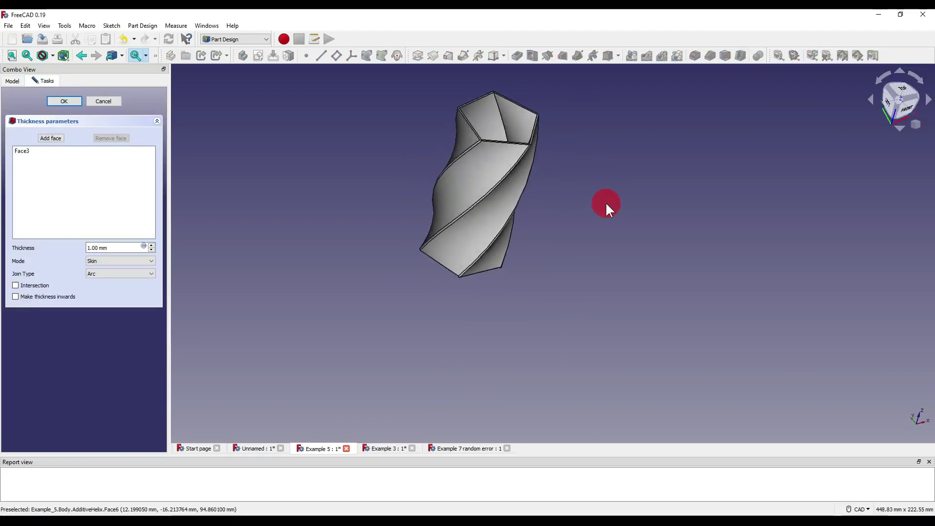
drag(97, 247, 60, 245)
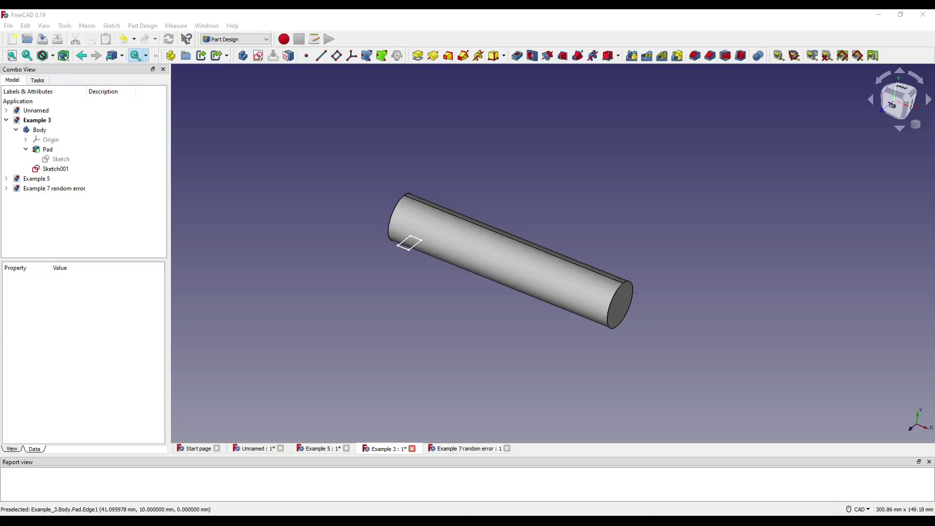
Step: Open Sketch001 of Example 3 to examine the rectangle's dimensions and its position against the cylinder, and close it unchanged
middle_drag(569, 258, 582, 263)
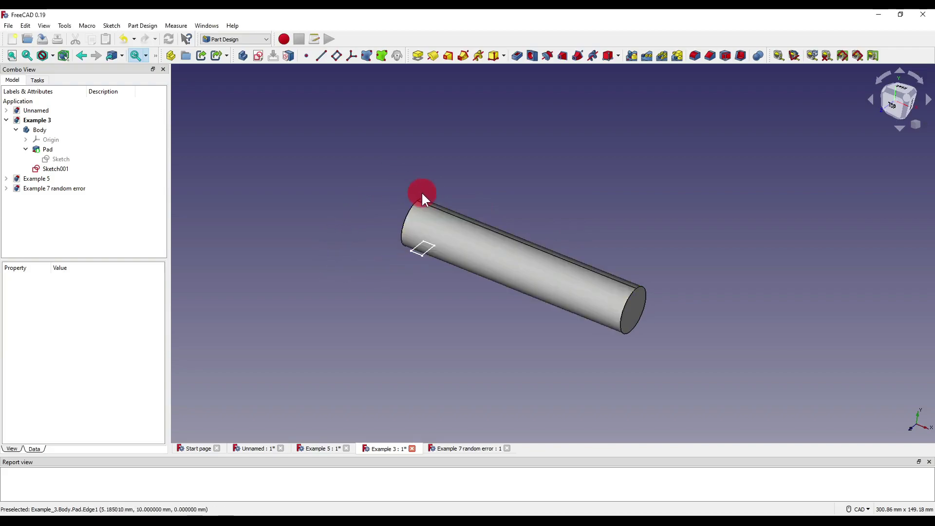
double_click(62, 170)
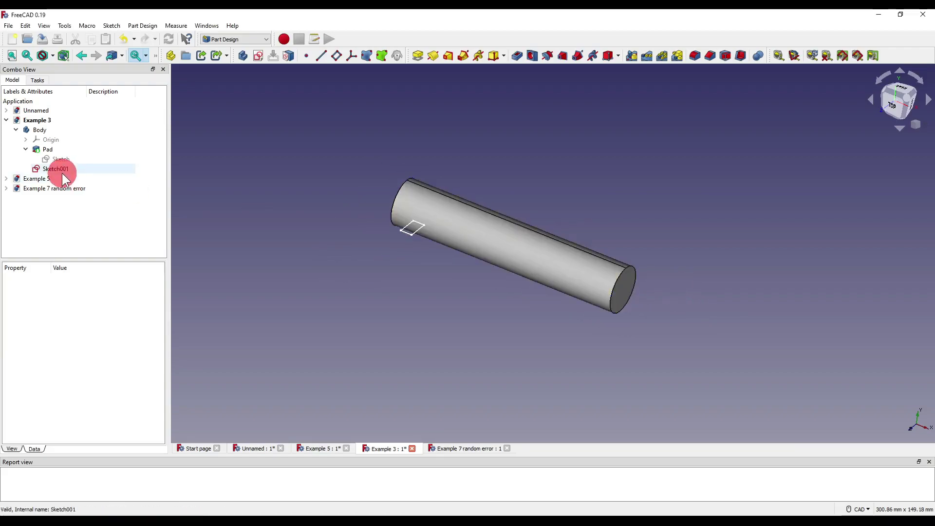
scroll(420, 226, up, 4)
scroll(477, 232, up, 1)
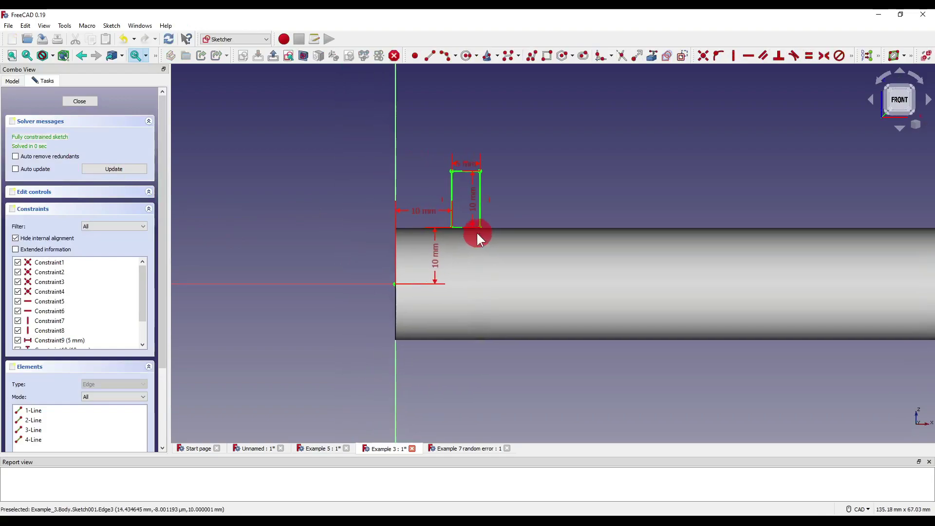
scroll(444, 249, up, 1)
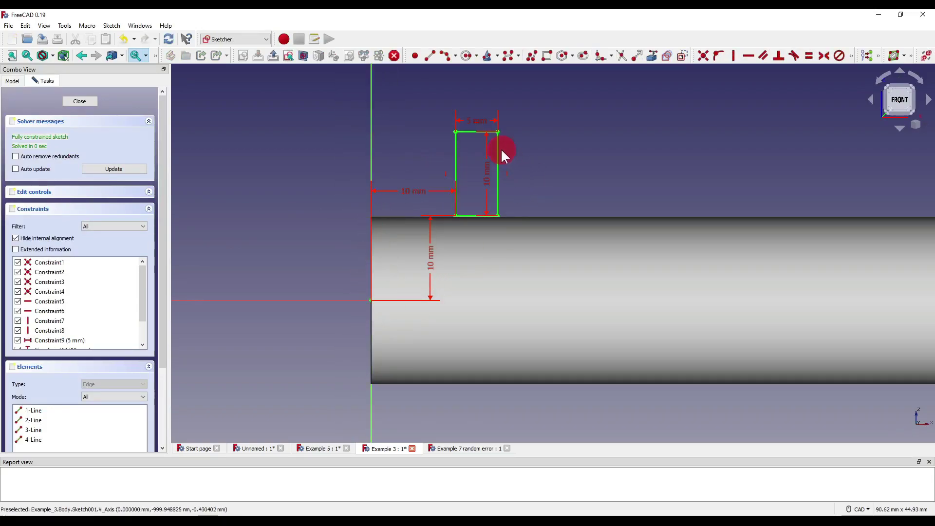
scroll(486, 166, up, 4)
scroll(443, 201, down, 4)
mouse_move(486, 166)
middle_down()
mouse_move(454, 220)
mouse_move(471, 175)
mouse_move(442, 206)
mouse_move(378, 212)
middle_up()
scroll(442, 207, down, 4)
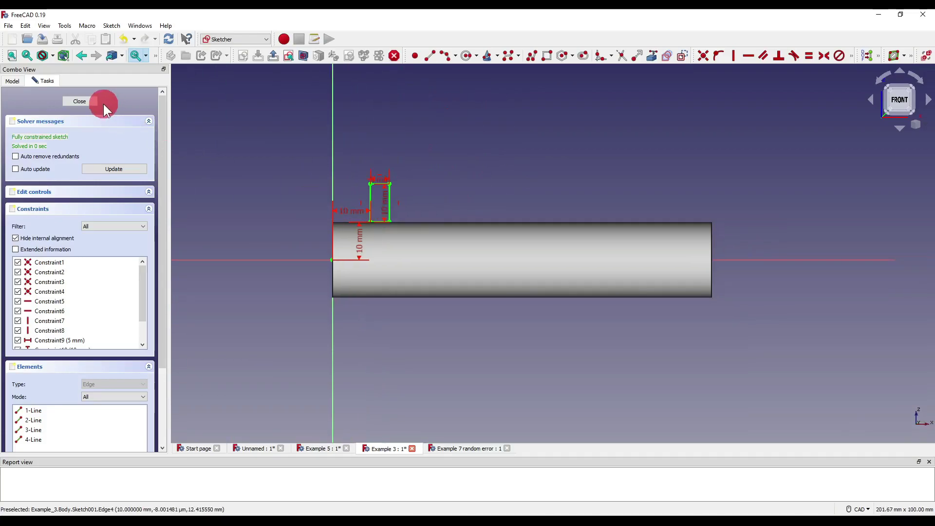
click(90, 101)
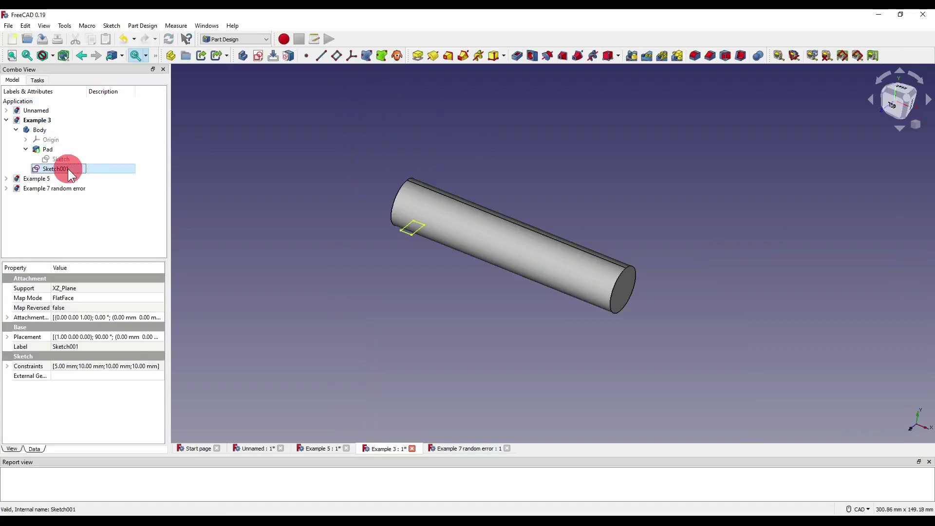
Step: Try an additive helix from Sketch001 around the base X axis, inspect the preview, and cancel it
click(478, 55)
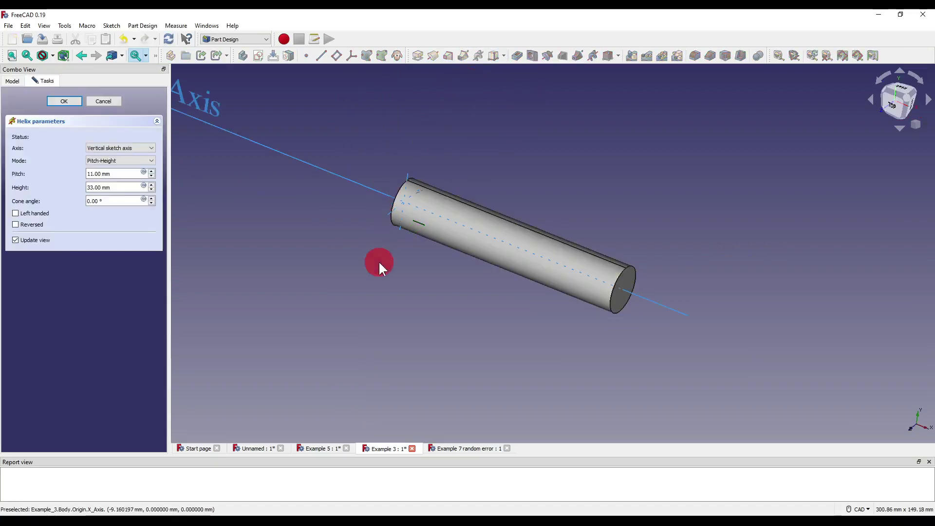
click(638, 291)
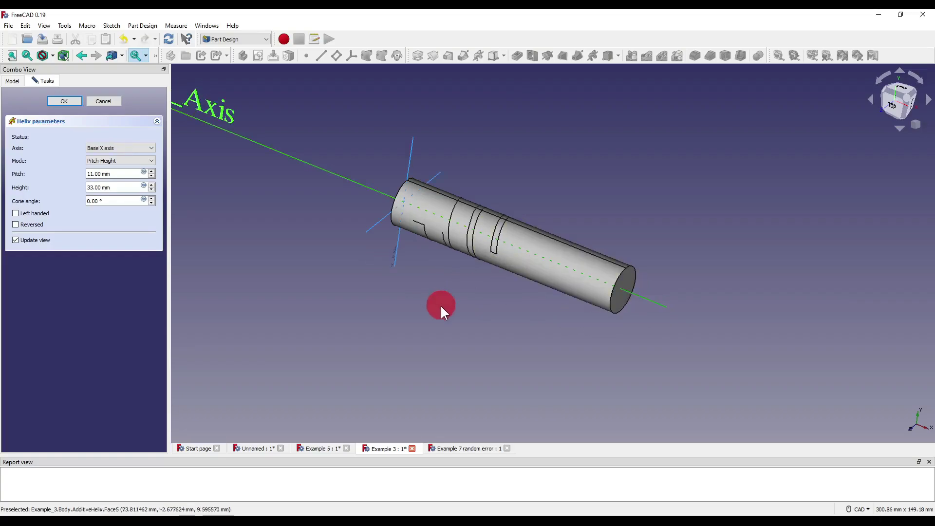
middle_drag(441, 305, 455, 177)
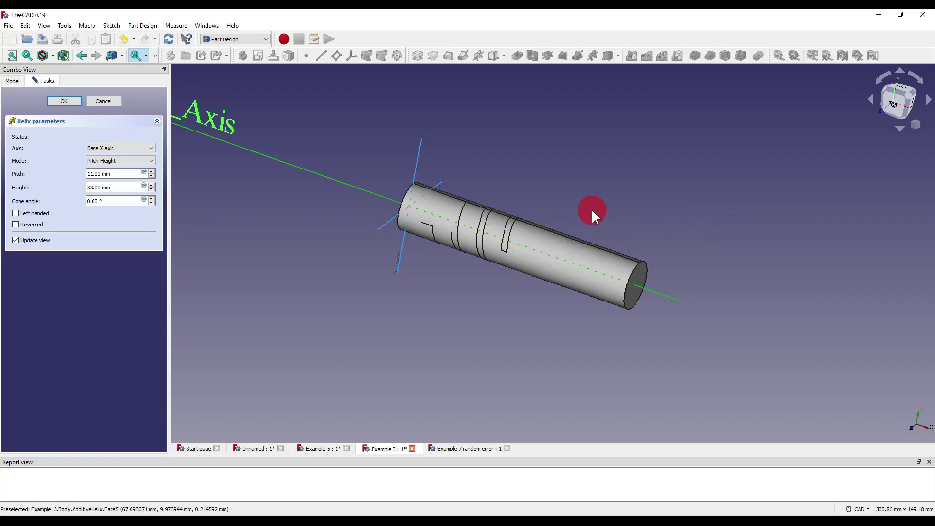
click(99, 103)
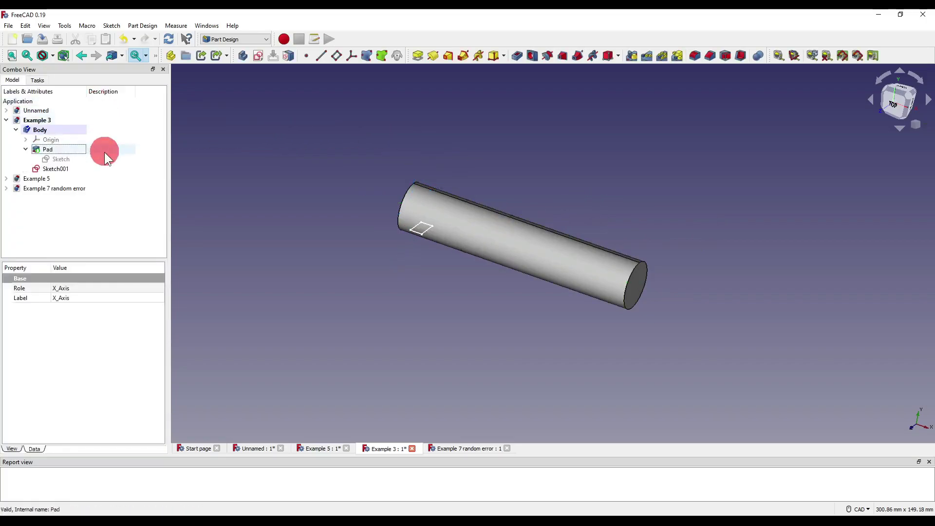
Step: Set the rectangle's vertical distance from the origin in Sketch001 to 9.9 mm and close the sketch
double_click(61, 170)
scroll(447, 243, up, 5)
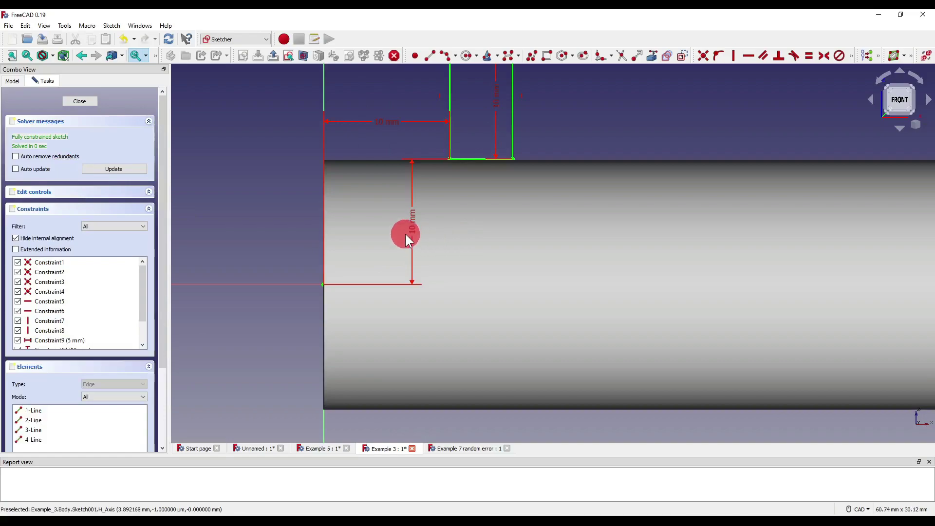
double_click(411, 227)
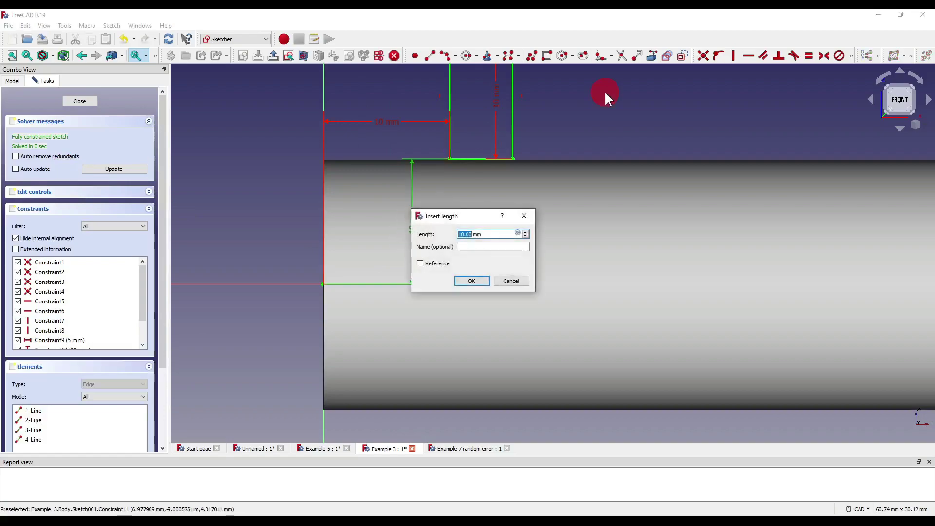
text(9.9)
key(Return)
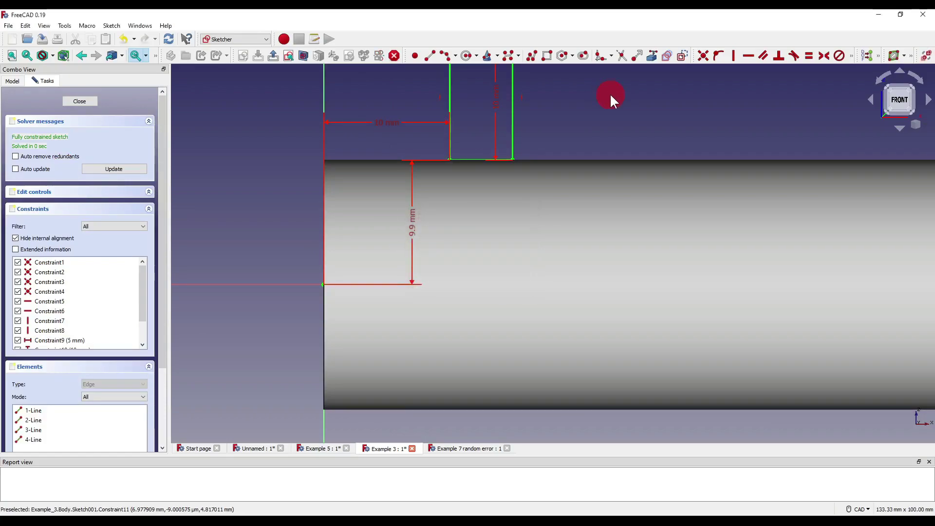
scroll(609, 92, down, 3)
click(78, 101)
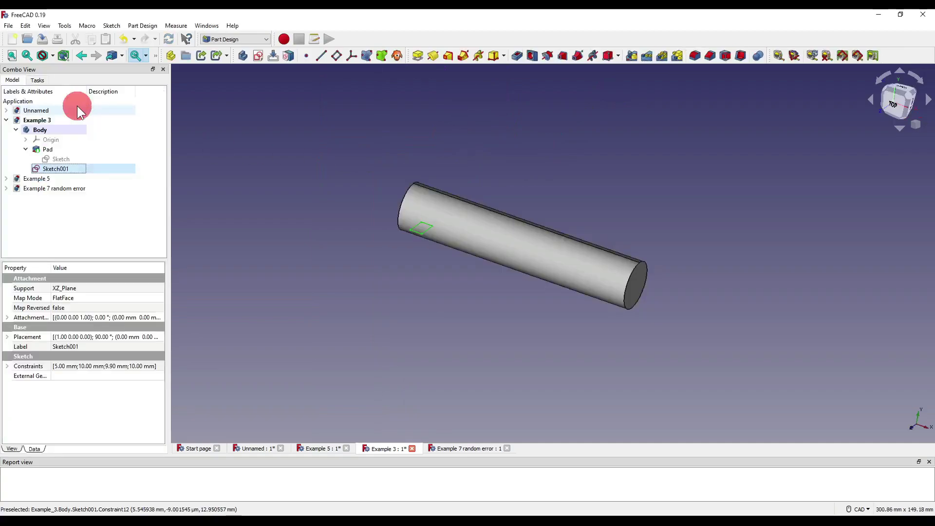
Step: Preview an additive helix of the lowered rectangle around the base X axis, and cancel it
click(480, 57)
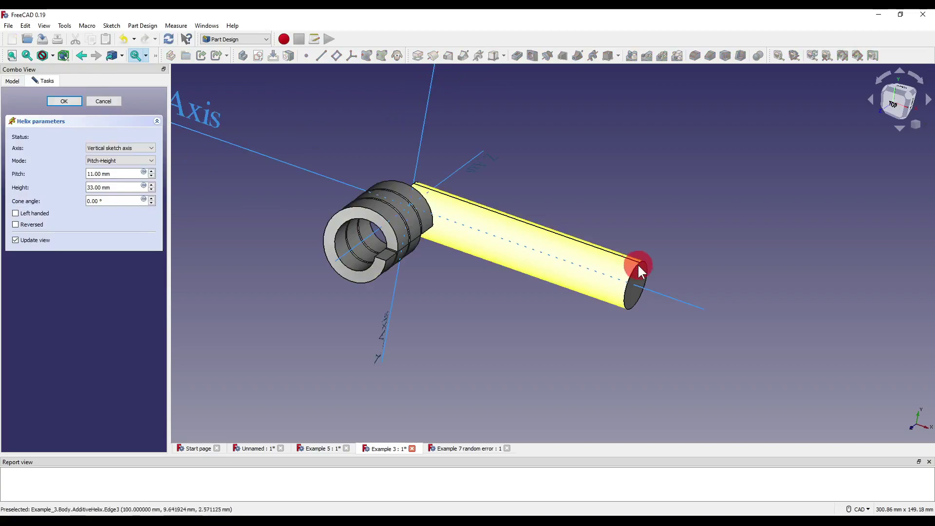
click(653, 288)
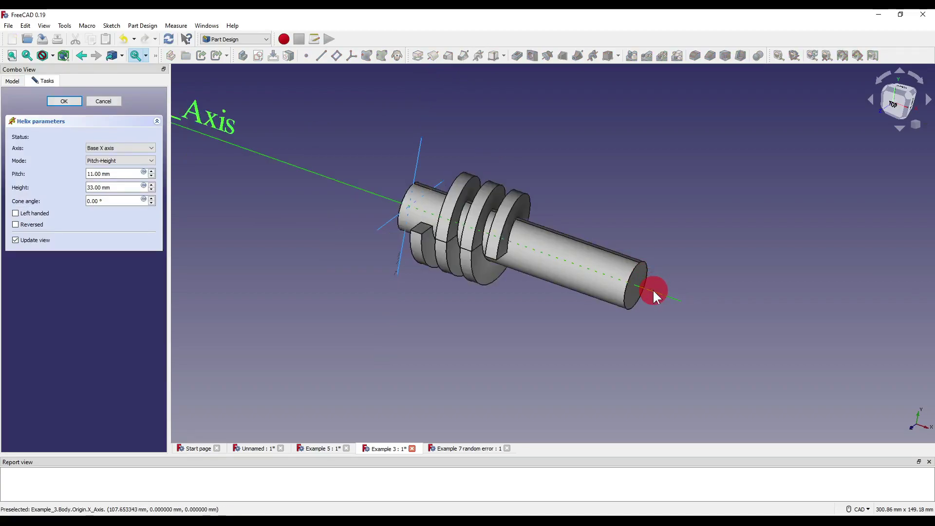
mouse_move(514, 303)
middle_down()
mouse_move(572, 311)
mouse_move(667, 295)
mouse_move(509, 253)
mouse_move(495, 298)
mouse_move(503, 315)
middle_up()
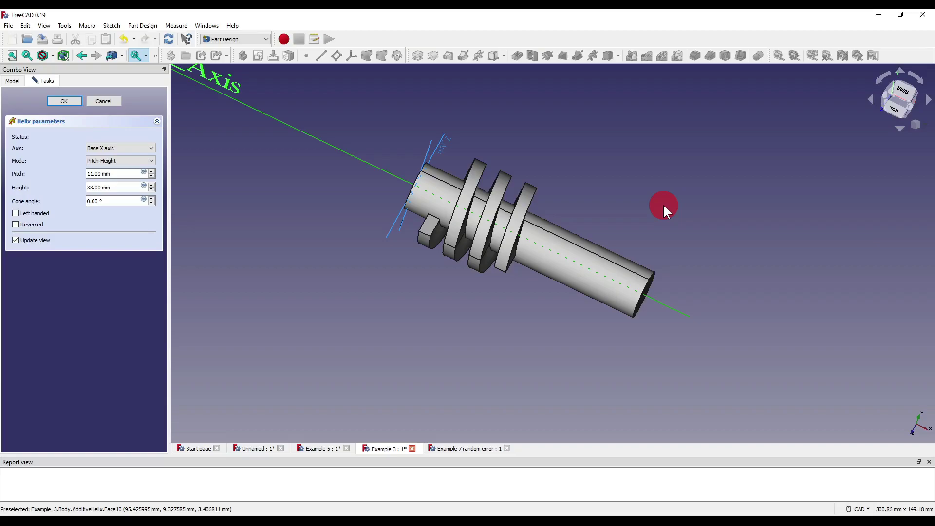
click(101, 103)
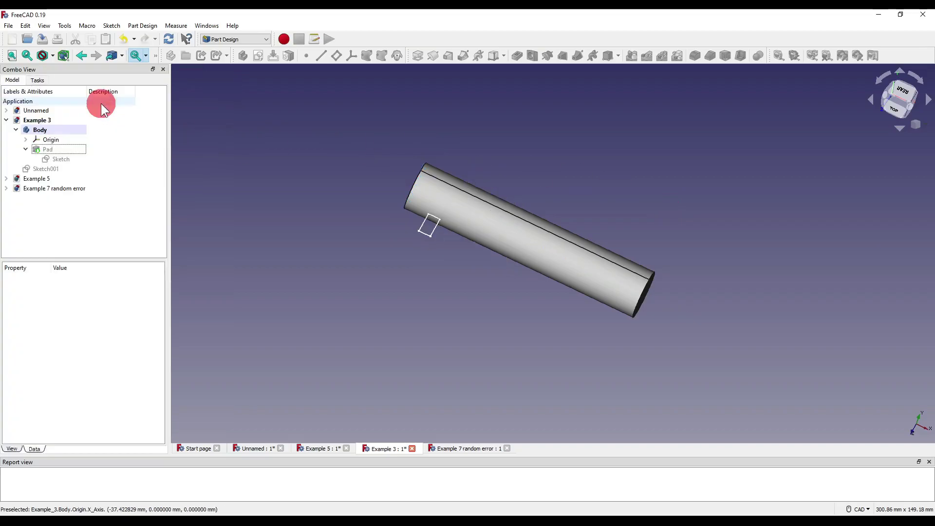
Step: Set the rectangle's horizontal distance from the origin in Sketch001 to -10 mm and close the sketch
double_click(55, 168)
scroll(466, 246, up, 5)
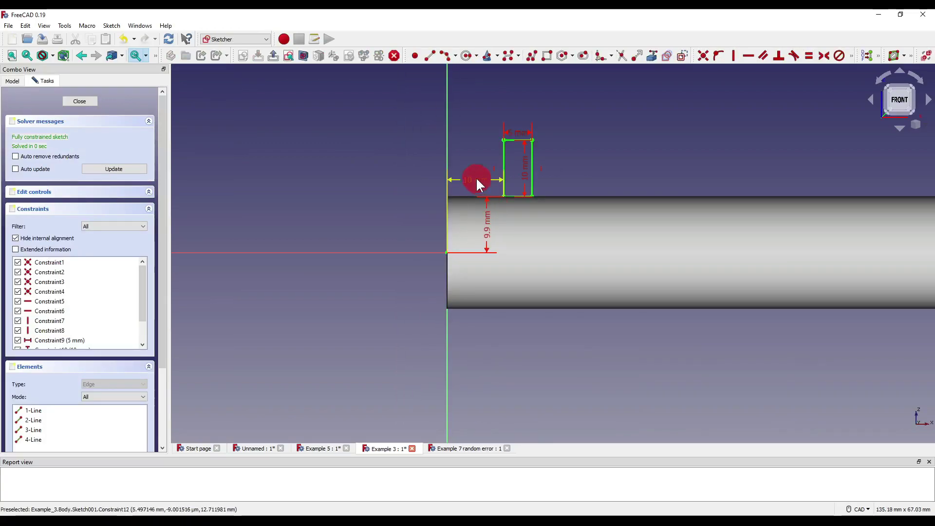
double_click(469, 188)
key(BackSpace)
text(-)
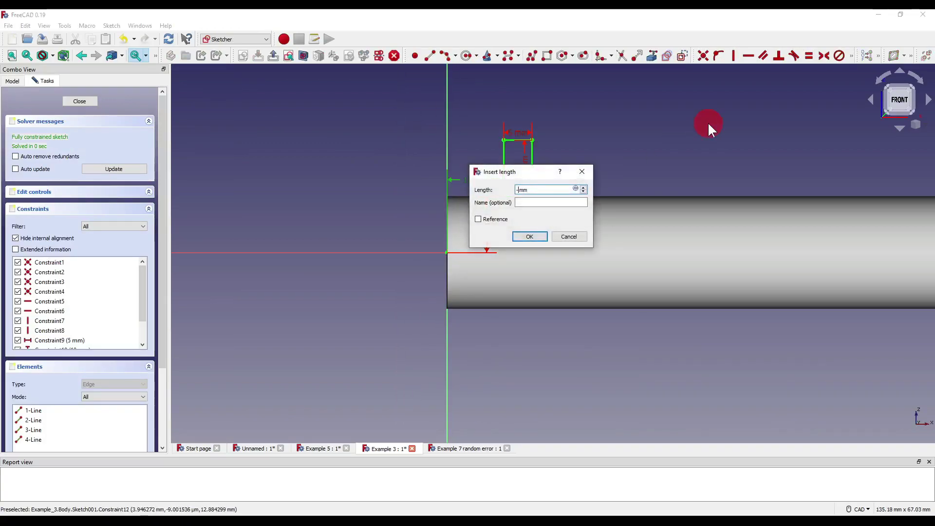
text(10)
key(Return)
scroll(576, 170, down, 4)
middle_drag(576, 170, 545, 187)
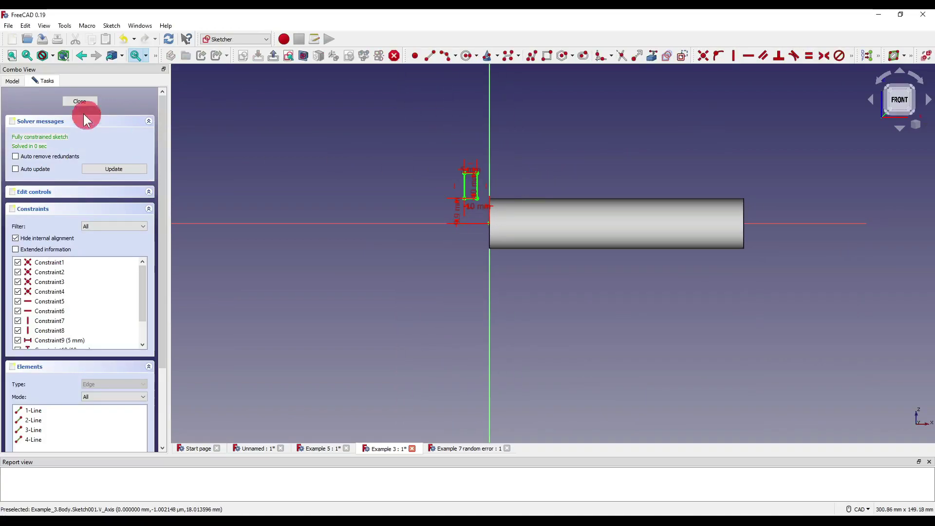
click(80, 102)
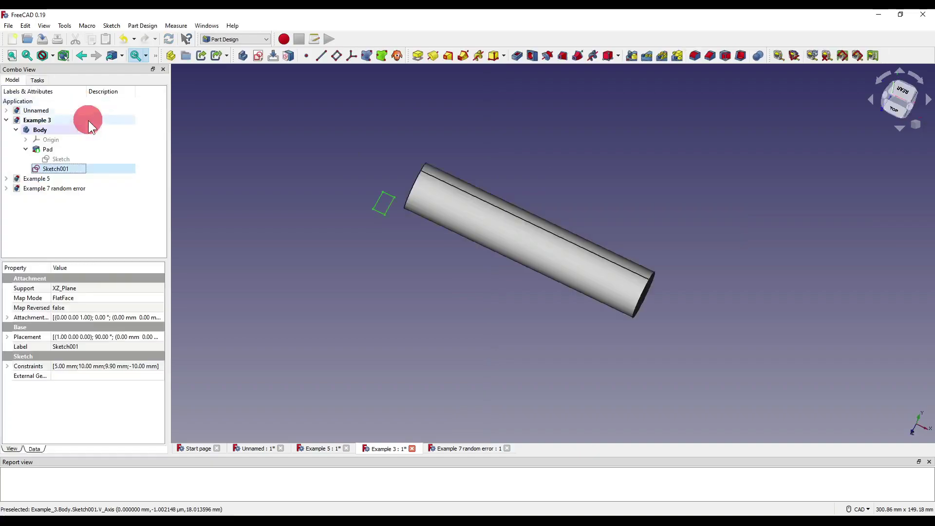
Step: Create an additive helix from the repositioned rectangle in Sketch001 around the base X axis and inspect its start
click(478, 54)
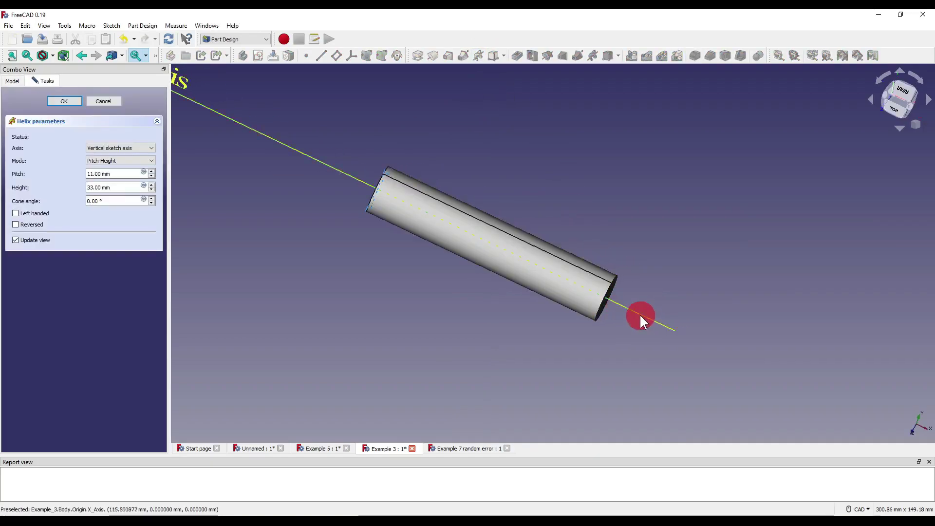
click(624, 305)
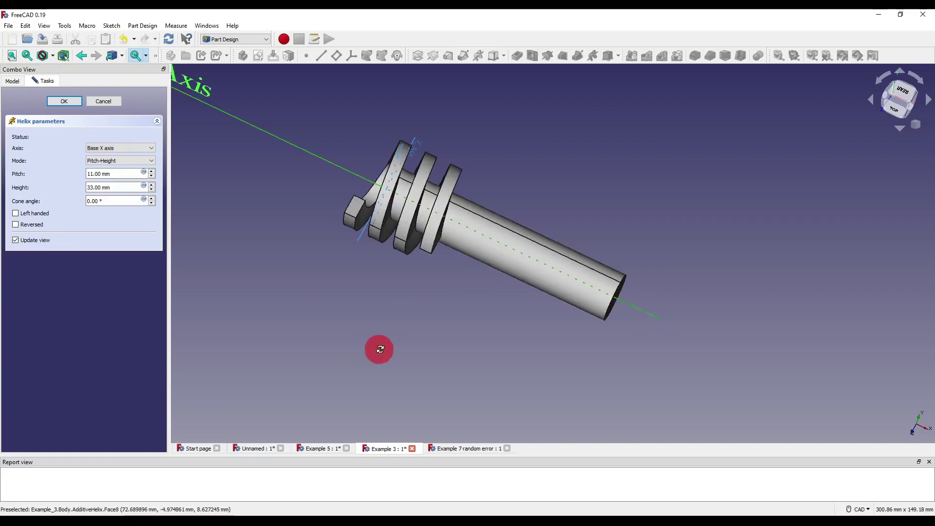
middle_drag(380, 349, 414, 321)
scroll(443, 242, up, 4)
middle_drag(443, 242, 472, 223)
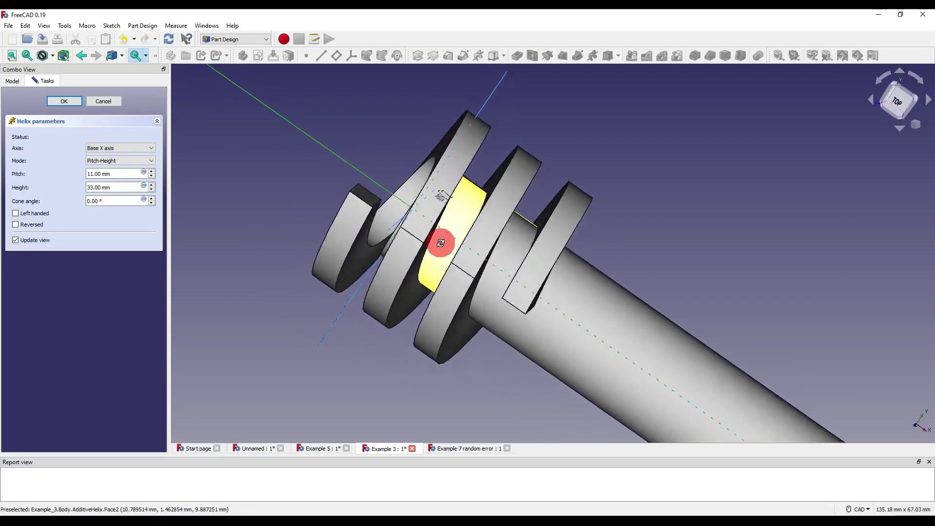
scroll(440, 243, down, 5)
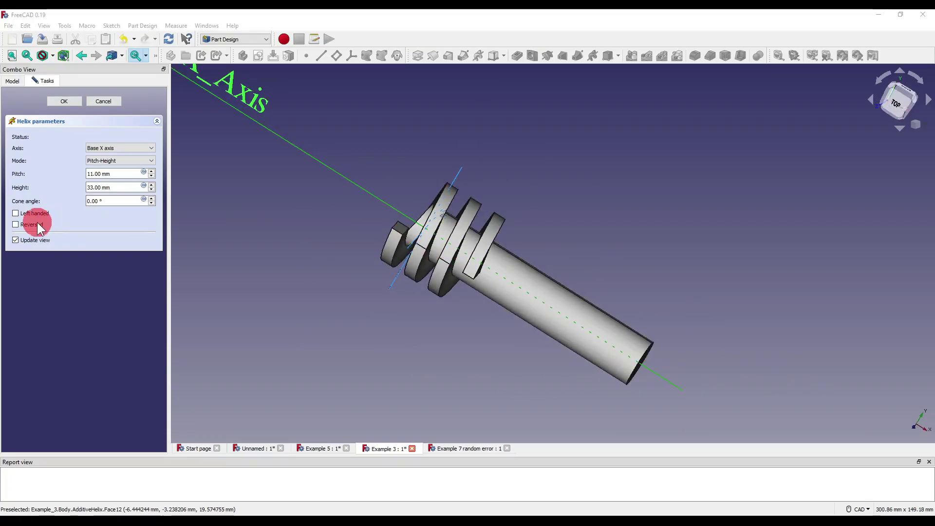
Step: Reverse the direction of the rectangular helix and inspect the preview
click(25, 224)
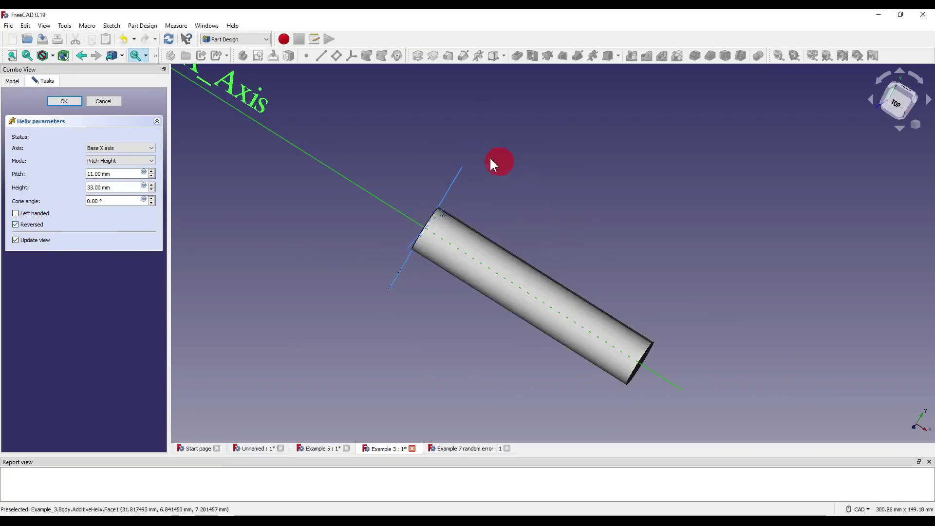
scroll(577, 245, down, 2)
middle_drag(578, 247, 555, 242)
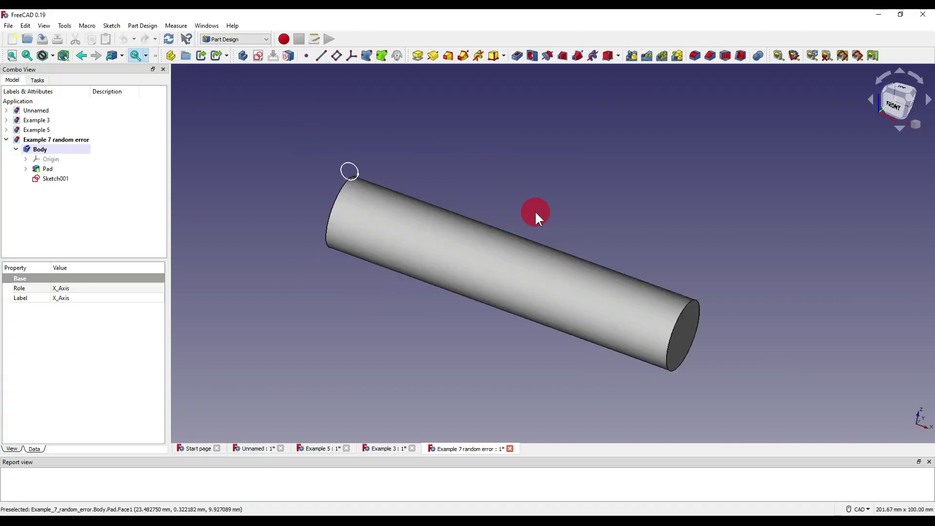
Step: Try an additive helix of the circle in Sketch001 around the base X axis in the Example 7 document
click(75, 180)
mouse_move(307, 173)
middle_down()
mouse_move(612, 272)
mouse_move(526, 257)
mouse_move(463, 232)
middle_up()
click(378, 167)
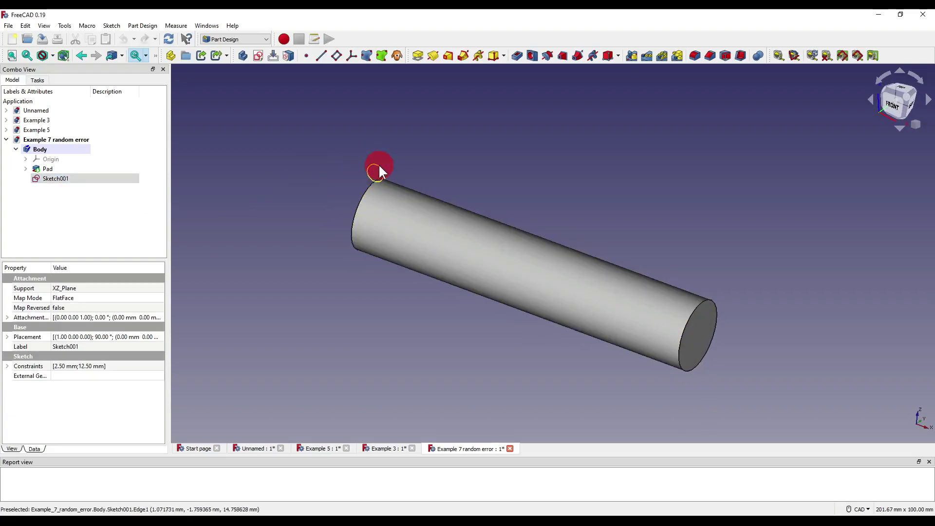
click(477, 57)
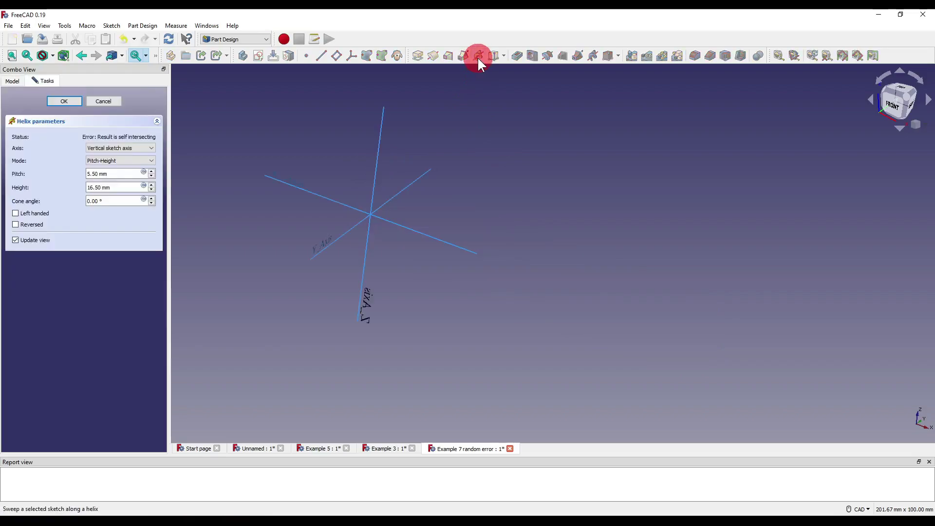
click(414, 231)
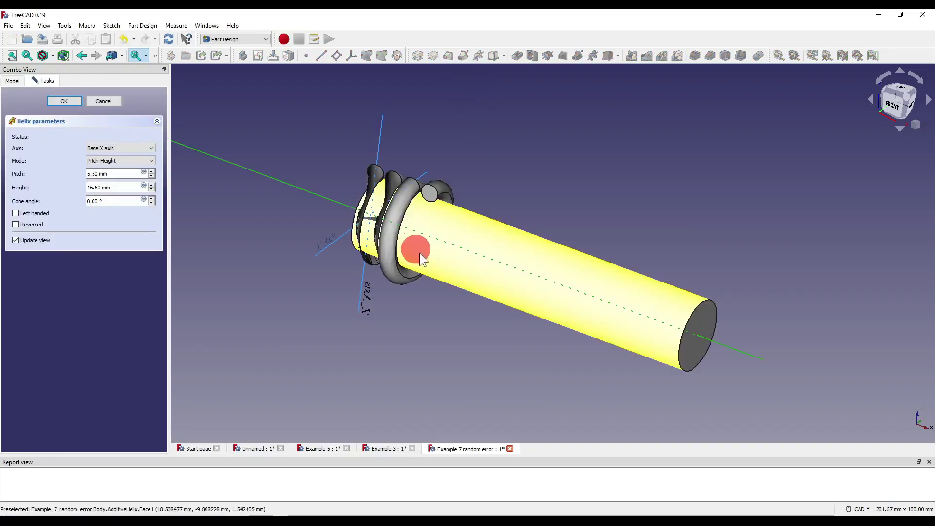
Step: Examine the preview of the circular helix where its coils meet the cylinder surface
middle_drag(420, 253, 445, 238)
scroll(462, 246, up, 5)
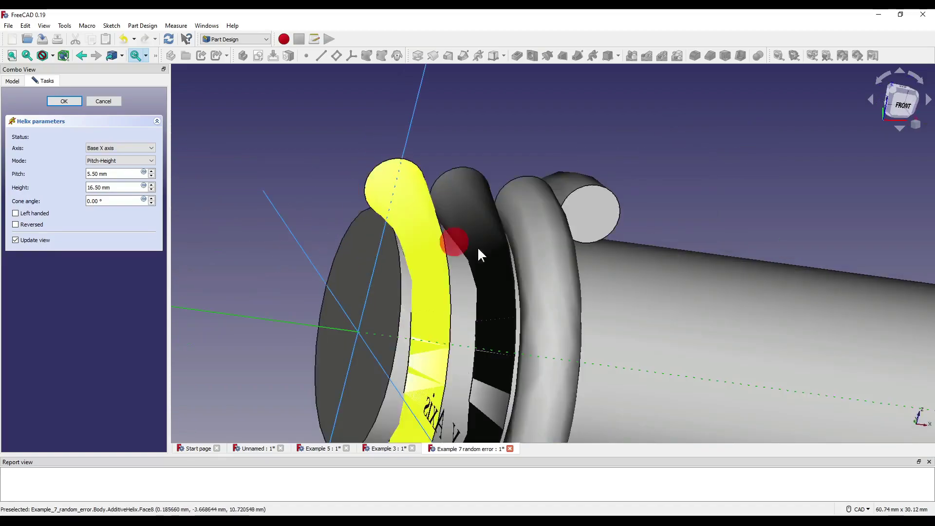
middle_drag(538, 248, 501, 214)
scroll(563, 237, up, 2)
middle_drag(625, 306, 573, 248)
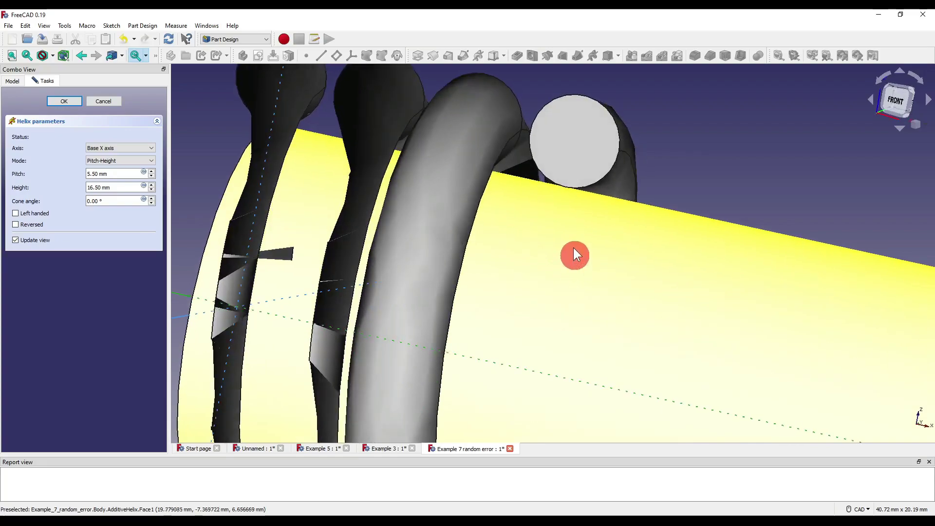
scroll(565, 185, down, 4)
scroll(562, 195, down, 2)
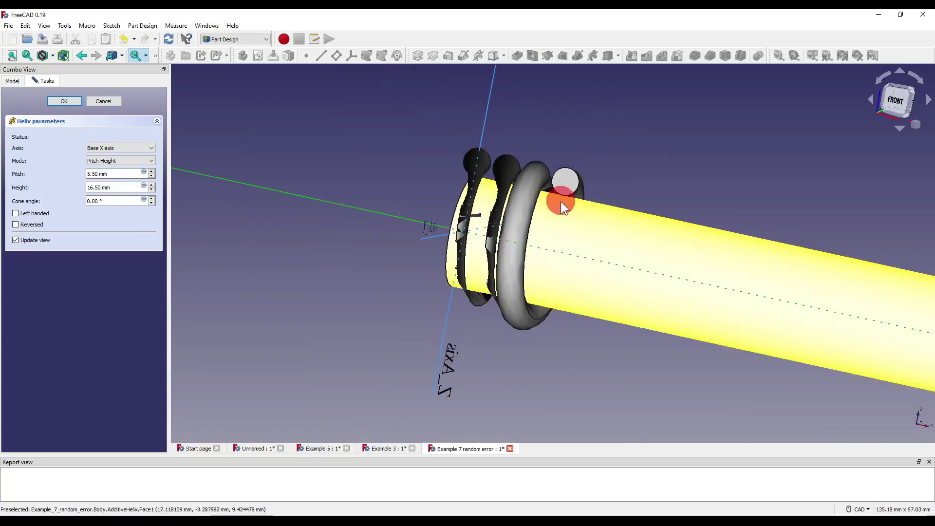
scroll(560, 202, down, 2)
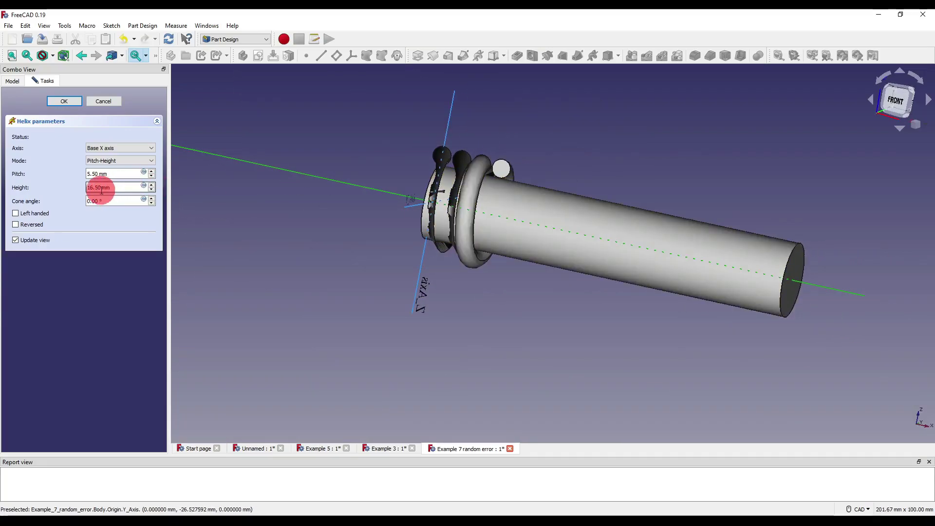
Step: Try a height of 100 mm for the circular helix, inspect the preview, and cancel the helix
text(100)
click(349, 282)
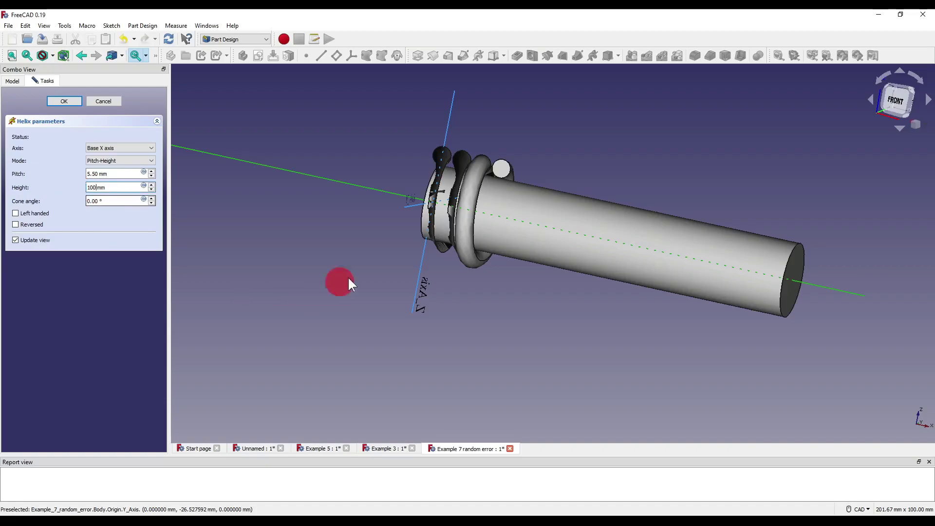
mouse_move(398, 274)
middle_down()
mouse_move(548, 320)
mouse_move(521, 298)
mouse_move(350, 277)
mouse_move(396, 266)
middle_up()
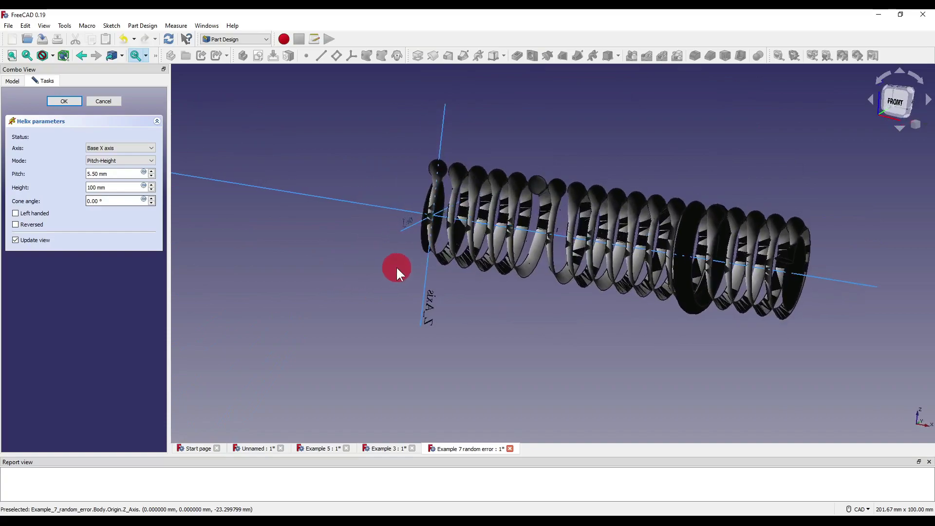
click(103, 100)
Step: Set the circle's vertical distance from the origin in Sketch001 to 12 mm and close the sketch
double_click(50, 178)
scroll(425, 213, up, 5)
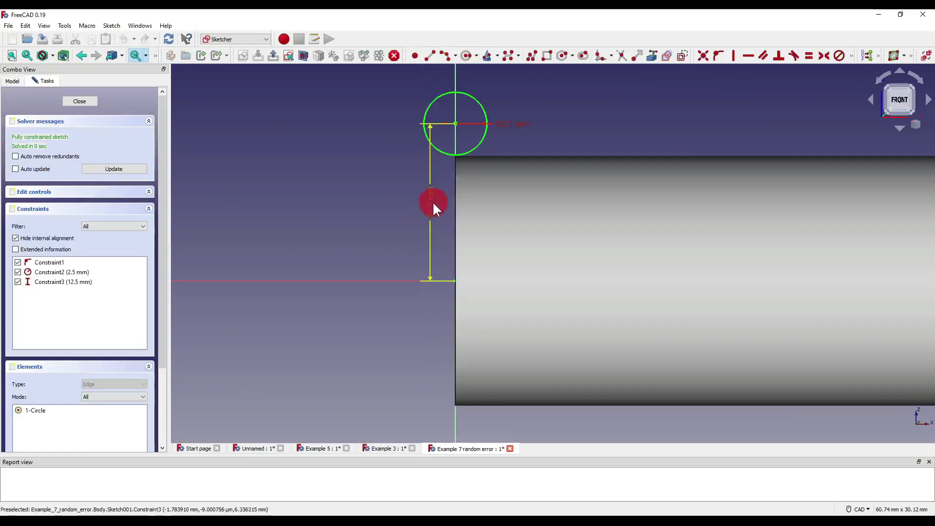
double_click(431, 201)
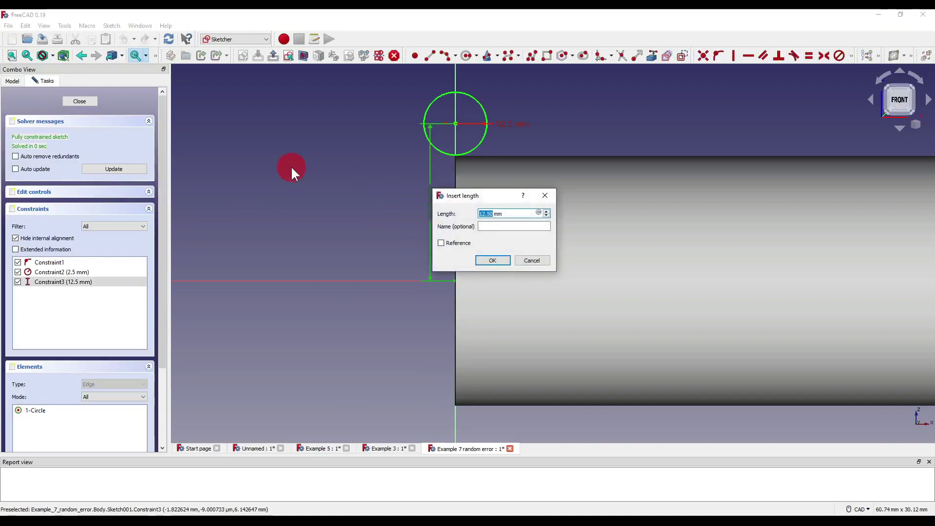
text(12)
key(Return)
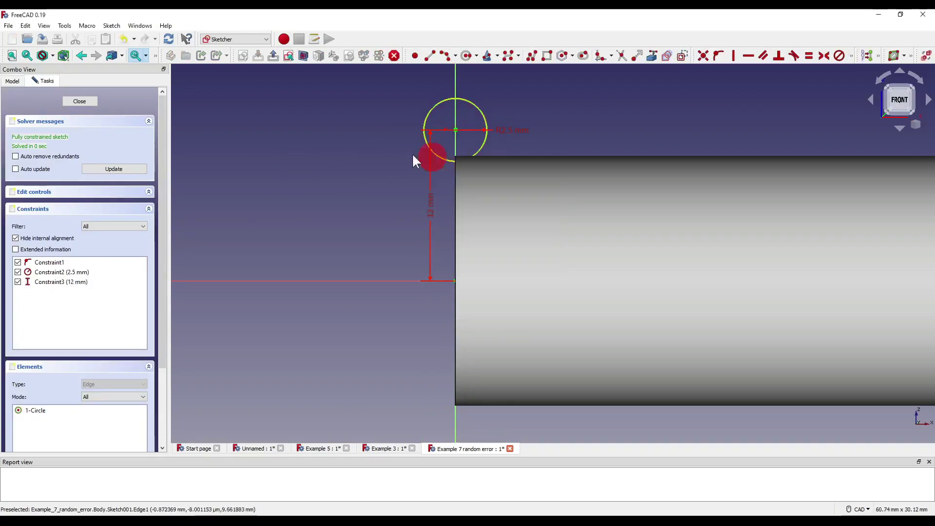
click(89, 101)
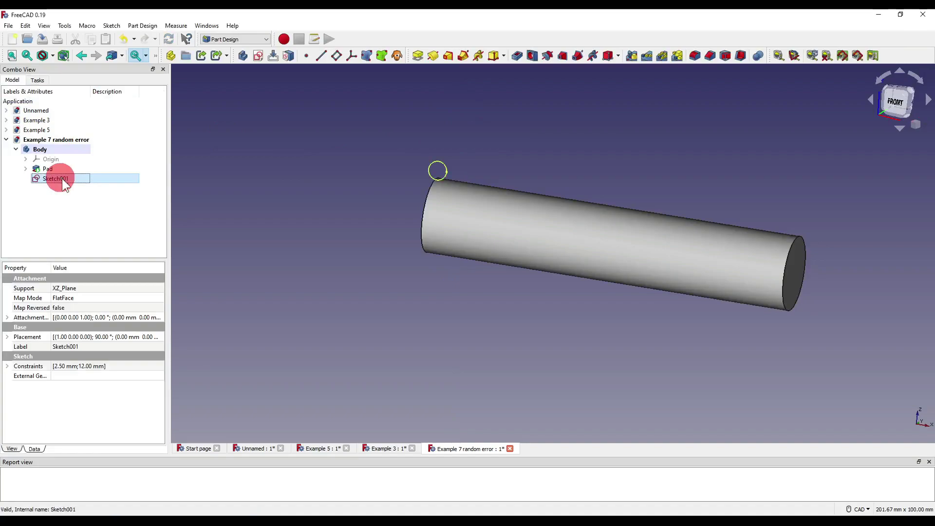
Step: Create an additive helix of the lowered circle around the base X axis with a height of 100 mm
click(63, 178)
click(478, 56)
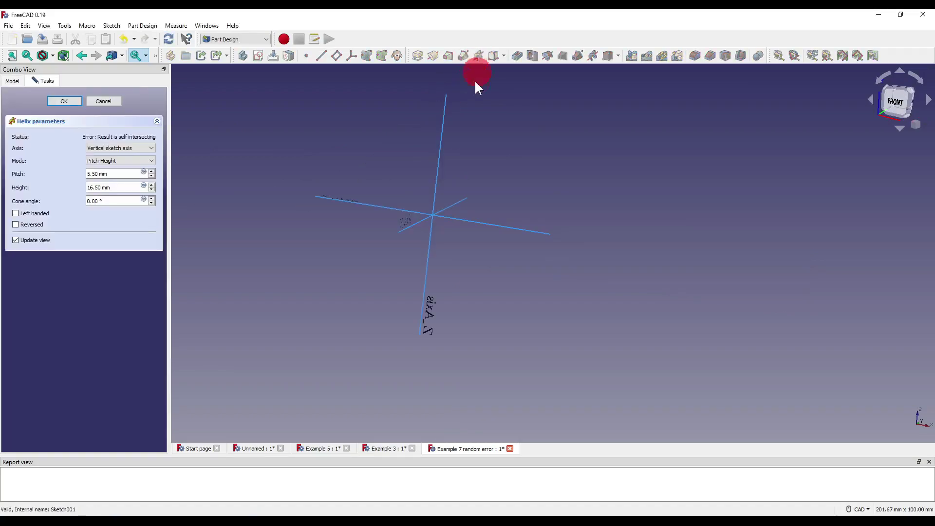
click(467, 221)
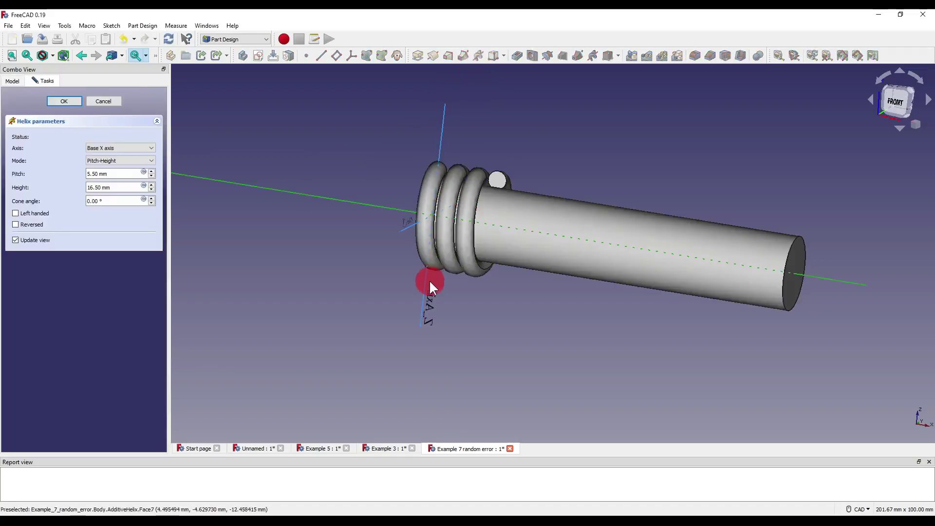
mouse_move(413, 226)
middle_down()
mouse_move(562, 274)
mouse_move(442, 263)
mouse_move(407, 240)
middle_up()
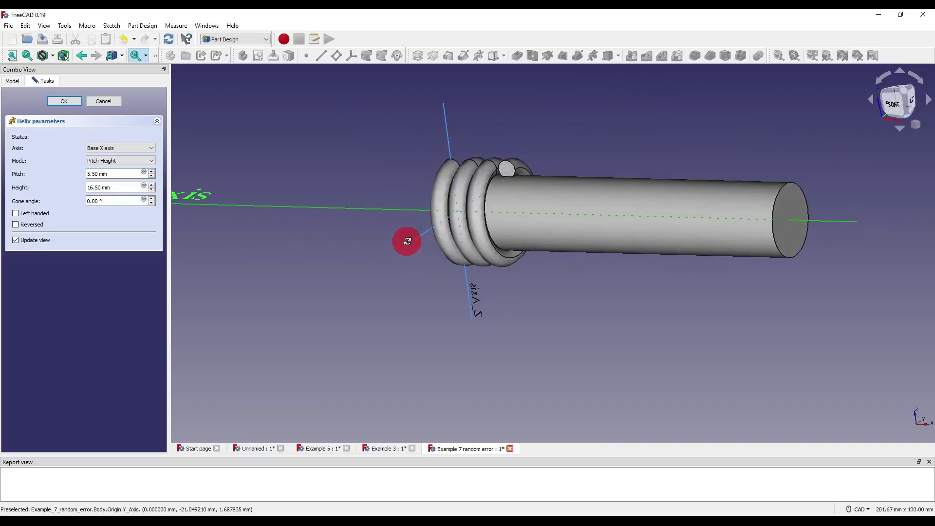
double_click(95, 187)
text(100)
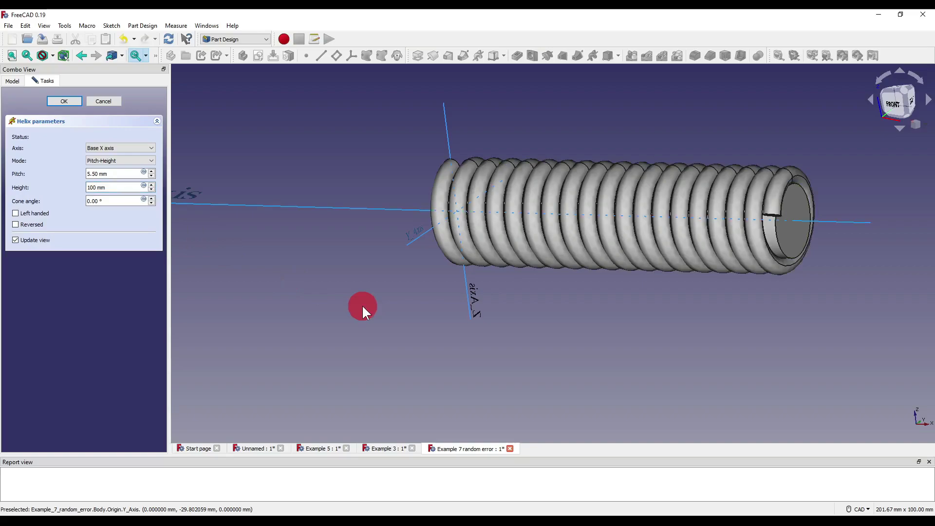
middle_drag(361, 304, 395, 306)
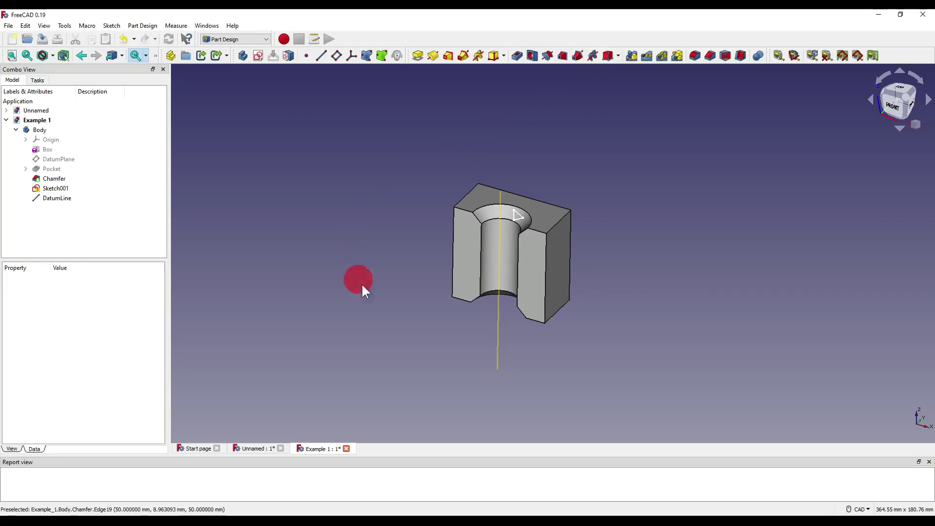
Step: Show the body's Origin in the Example 1 document and inspect where the chamfered hole lies relative to it
mouse_move(496, 179)
middle_down()
mouse_move(459, 183)
mouse_move(498, 265)
mouse_move(557, 273)
mouse_move(606, 251)
mouse_move(595, 198)
mouse_move(531, 271)
mouse_move(628, 240)
middle_up()
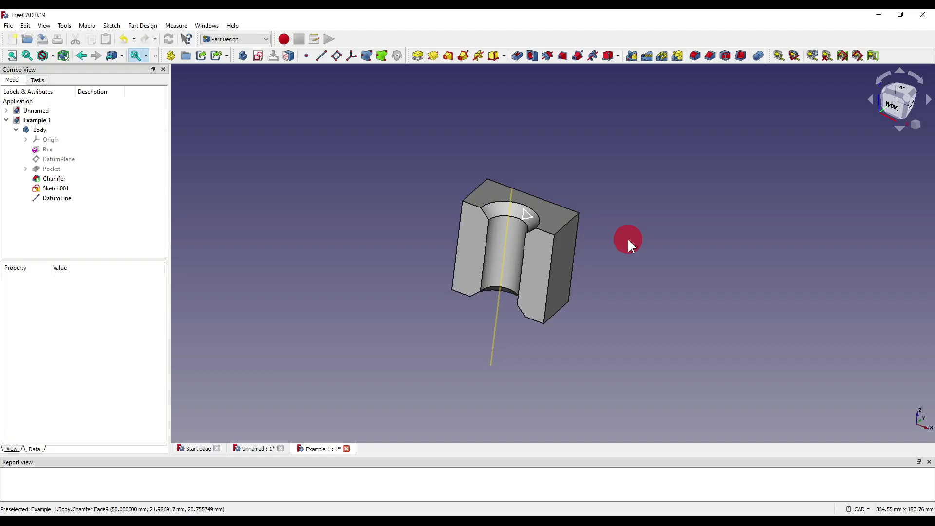
click(51, 139)
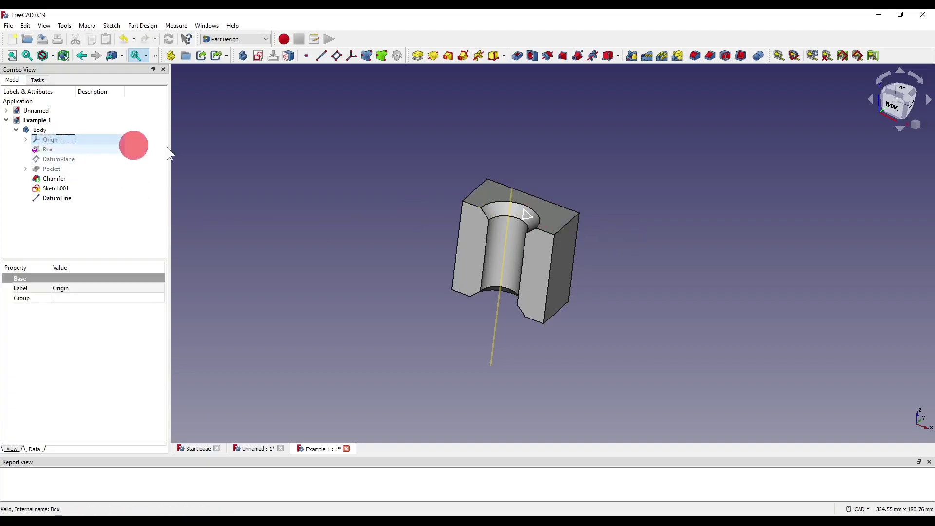
key(space)
middle_drag(480, 292, 480, 314)
scroll(522, 261, down, 4)
scroll(509, 258, up, 6)
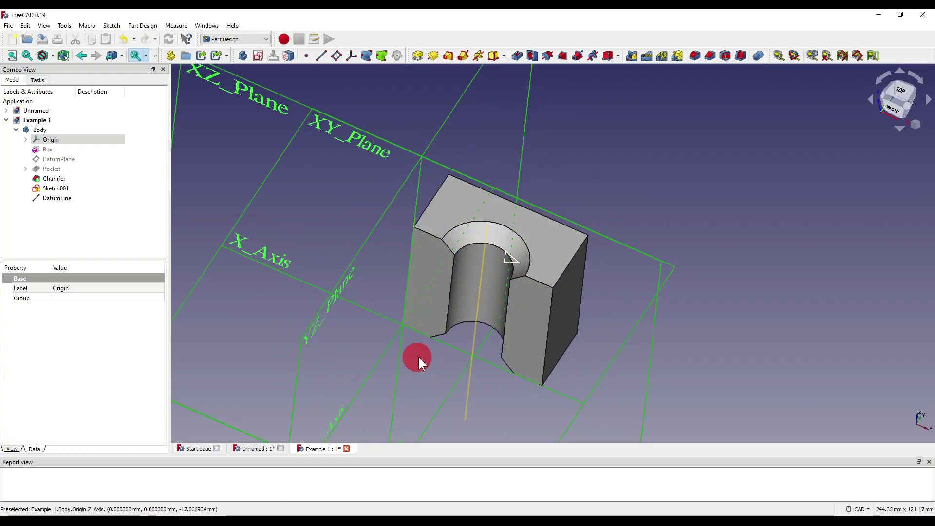
scroll(478, 285, down, 2)
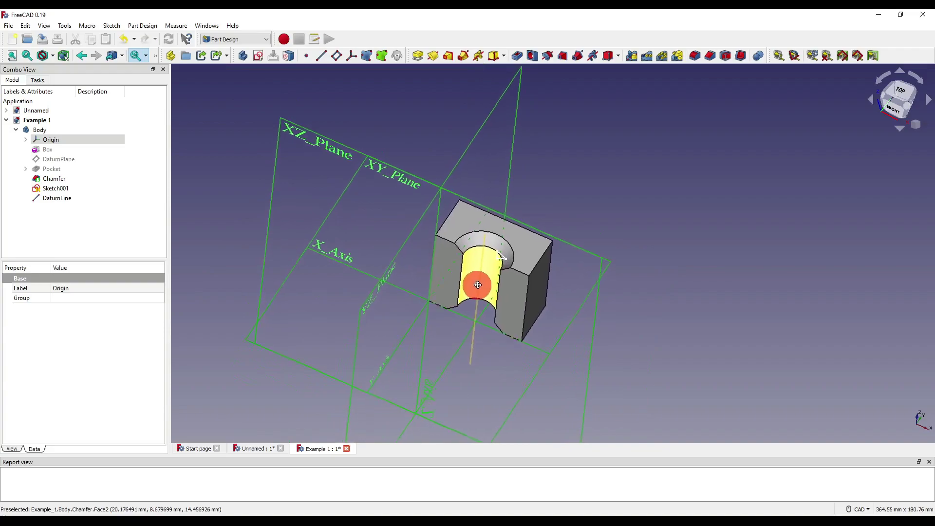
Step: Start a subtractive helix from the triangular Sketch001 and use the DatumLine through the hole as its axis
click(65, 189)
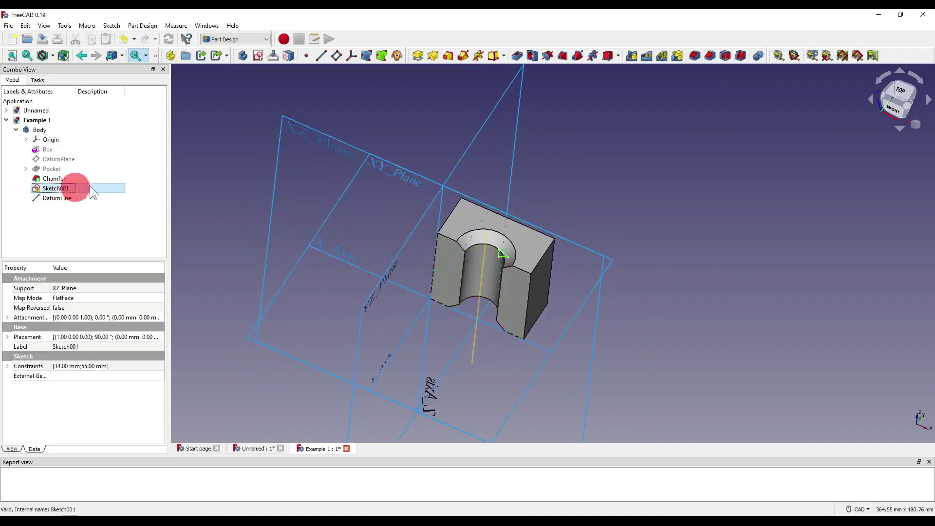
click(592, 55)
middle_drag(464, 189, 501, 306)
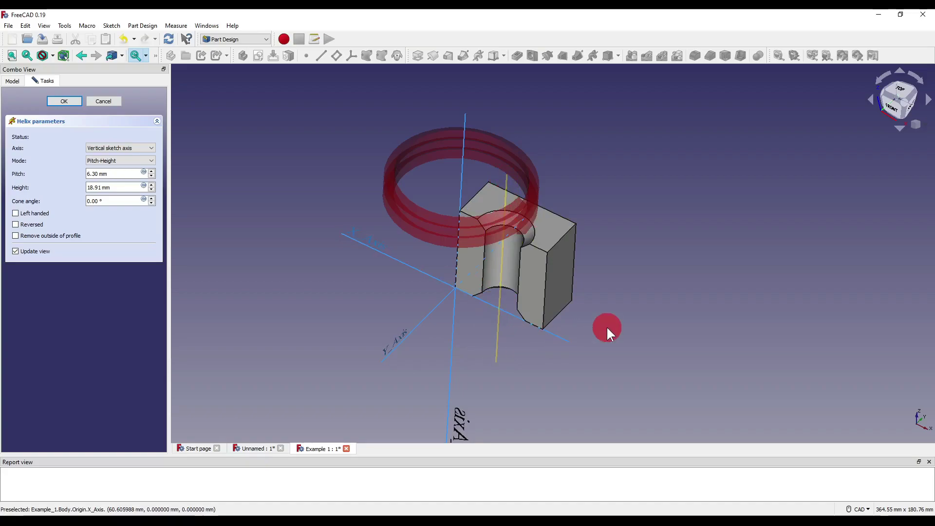
click(134, 150)
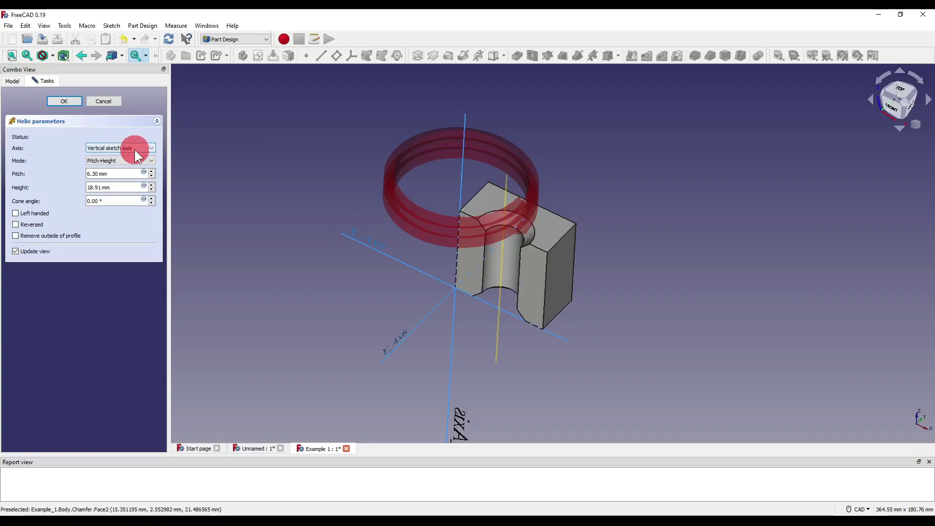
click(119, 187)
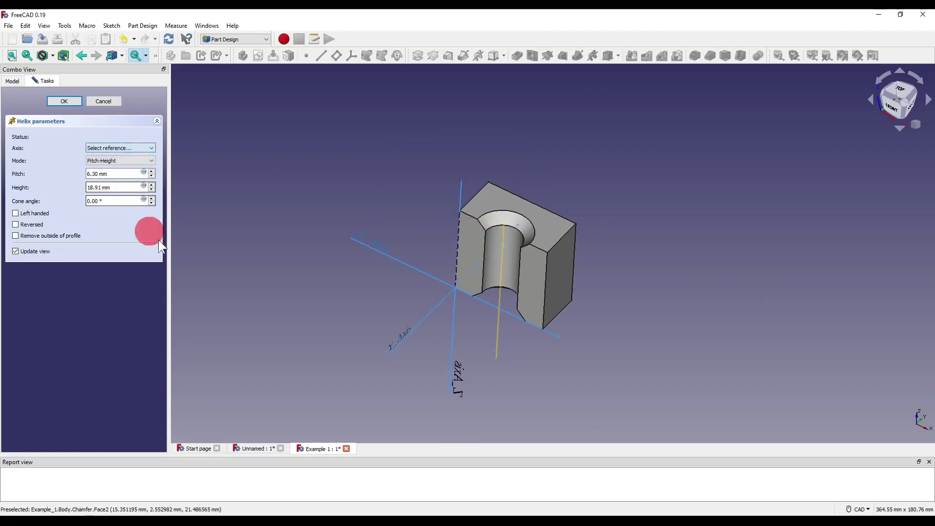
click(497, 335)
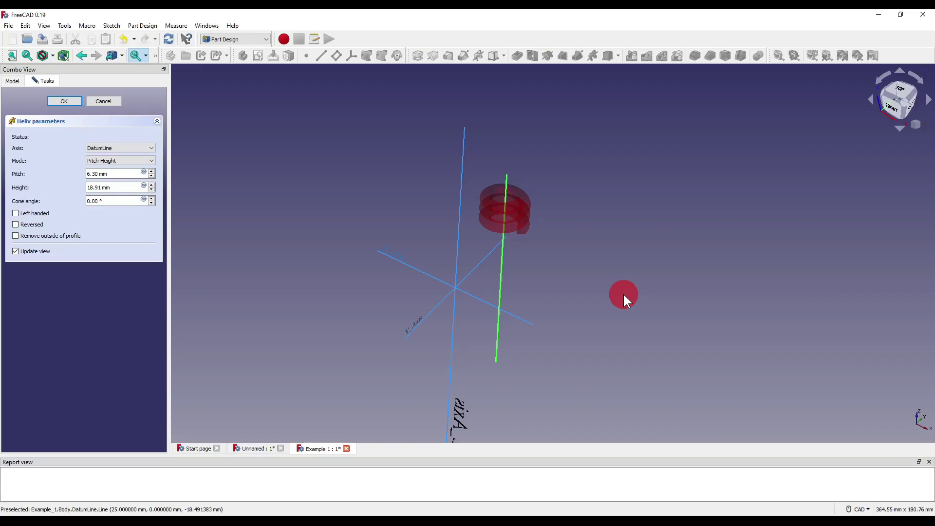
Step: Set the subtractive helix's height to 50 mm and reverse its direction
double_click(101, 188)
drag(103, 188, 85, 182)
text(305)
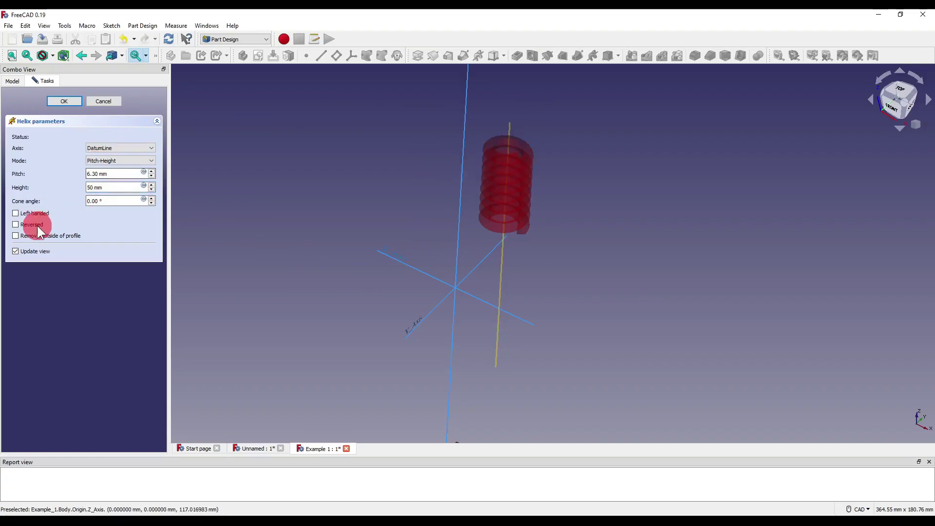
click(16, 224)
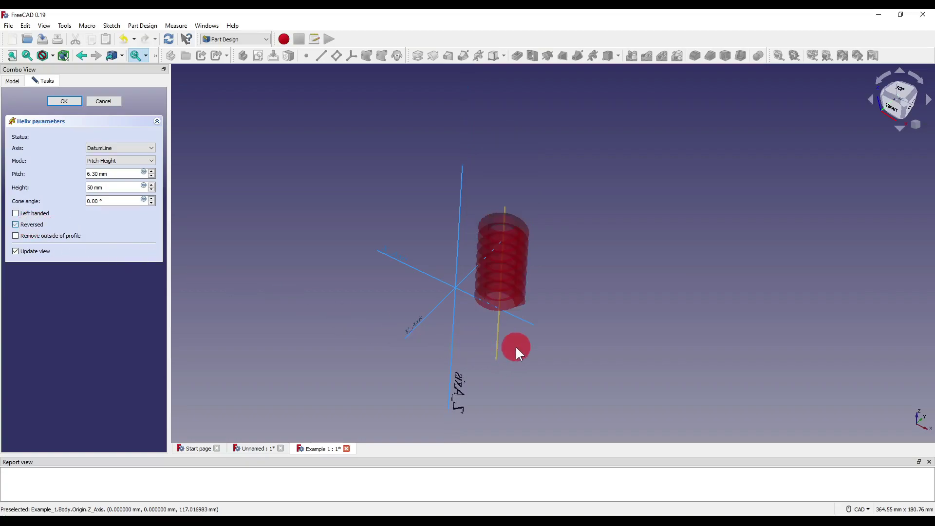
Step: Apply the subtractive helix and examine where the internal thread ends near the hole's lower chamfer
middle_drag(515, 323, 555, 312)
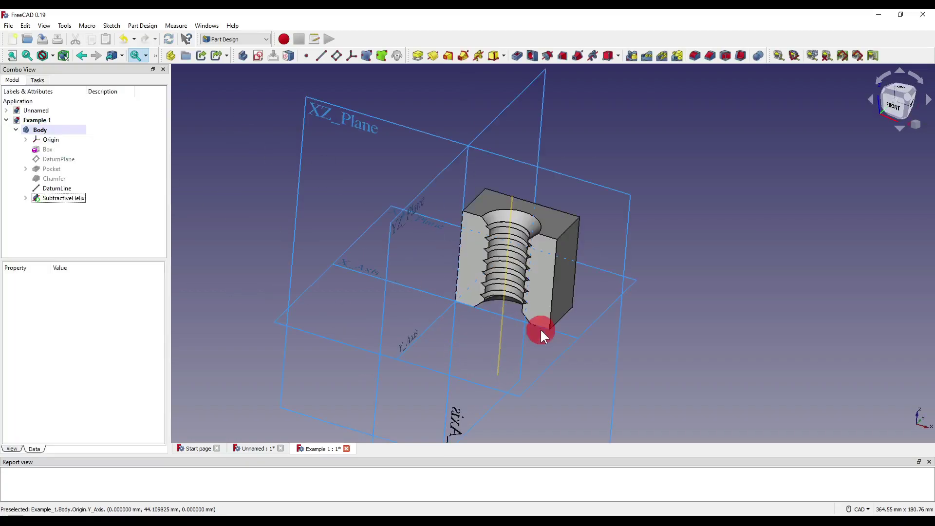
middle_drag(541, 330, 531, 273)
scroll(472, 268, up, 5)
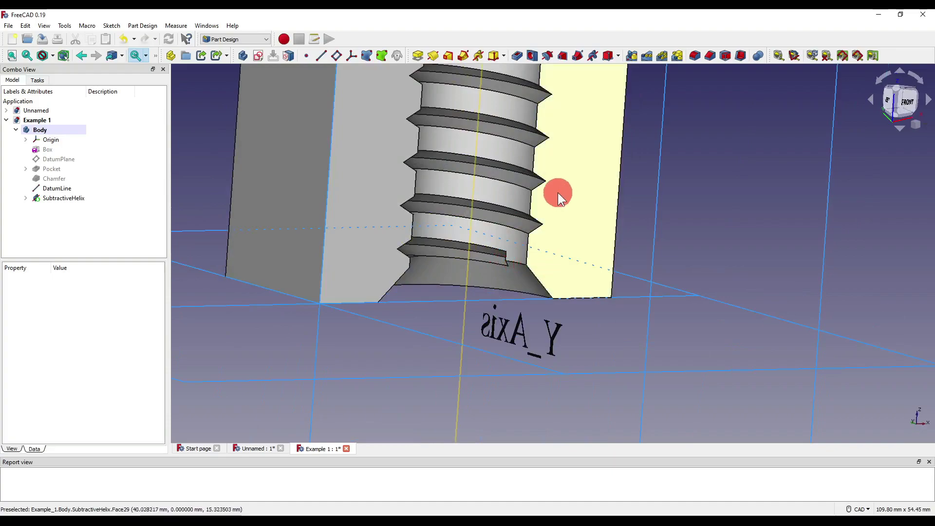
middle_drag(557, 192, 509, 205)
scroll(510, 204, down, 4)
middle_drag(571, 209, 604, 266)
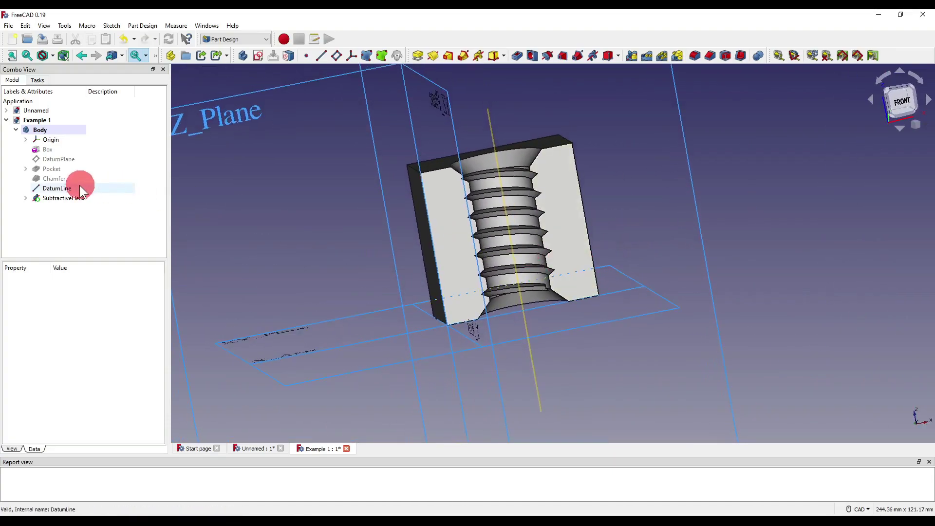
double_click(73, 197)
mouse_move(566, 291)
middle_down()
mouse_move(649, 309)
mouse_move(637, 328)
mouse_move(557, 227)
mouse_move(631, 253)
mouse_move(612, 247)
middle_up()
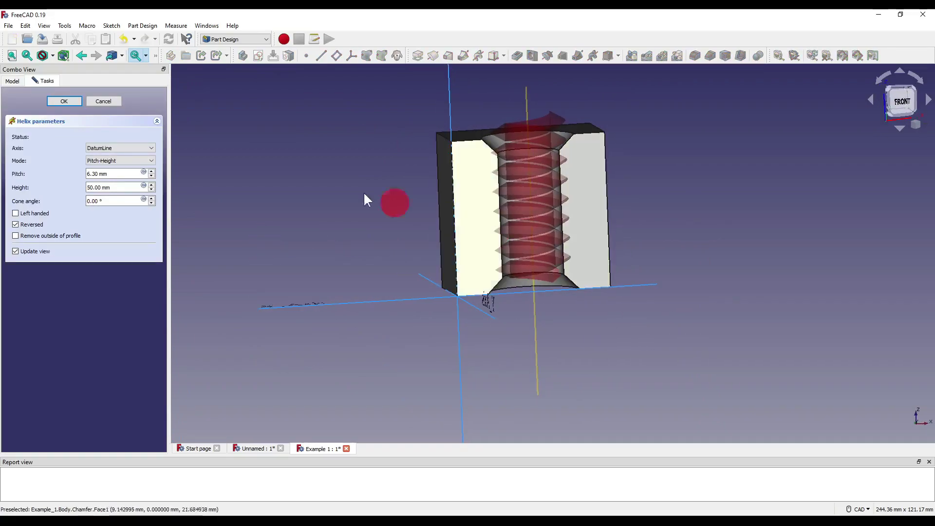
click(103, 102)
Step: Set the subtractive helix's height to 60 mm in its properties and check the thread along the hole
click(65, 197)
click(49, 337)
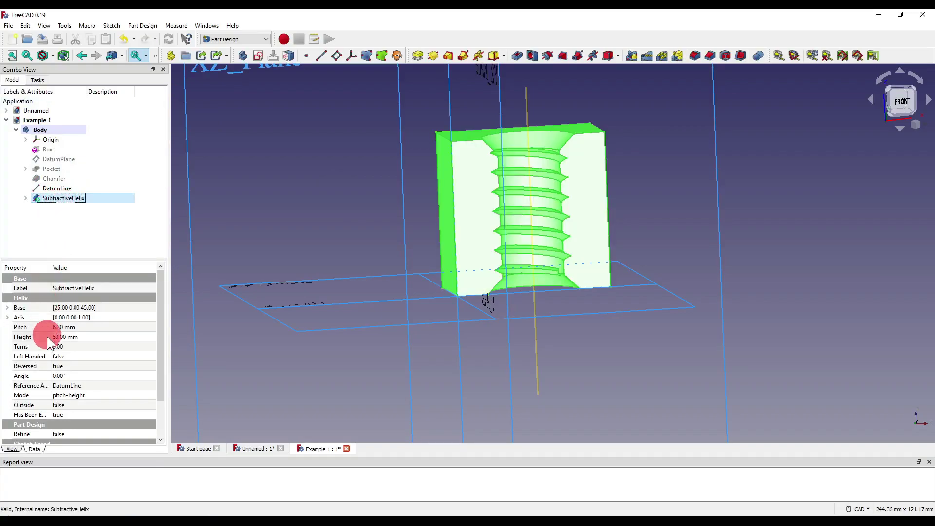
text(60)
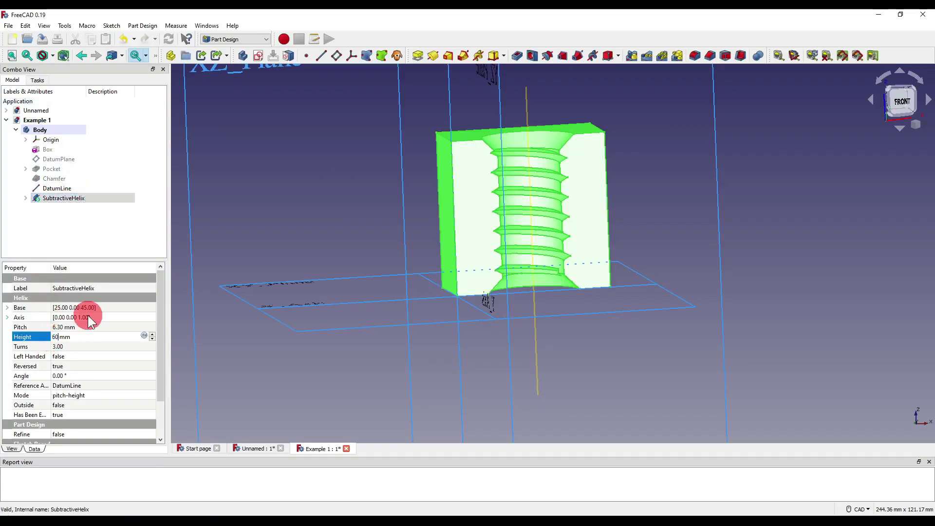
click(857, 194)
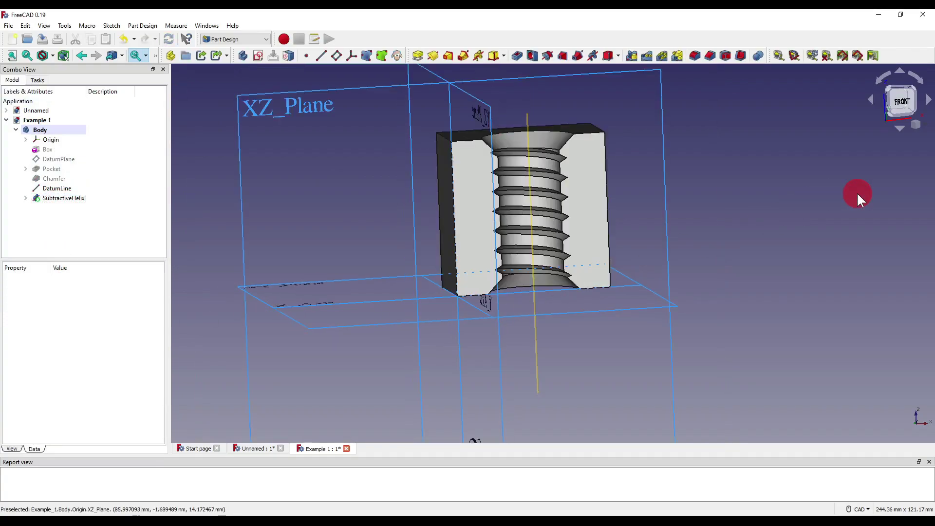
middle_drag(572, 282, 547, 315)
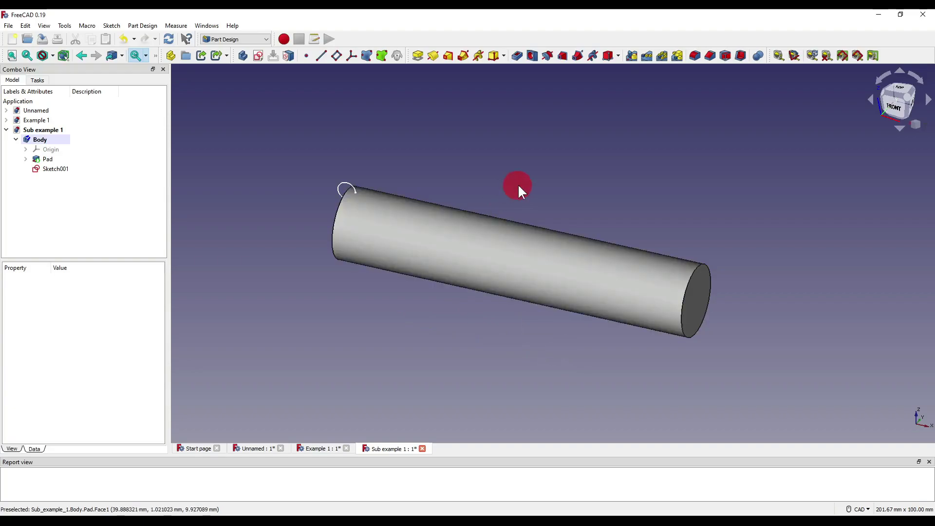
Step: Create a subtractive helix of the circular Sketch001 around the Base X axis in Sub example 1 with a height of 100 mm
click(43, 168)
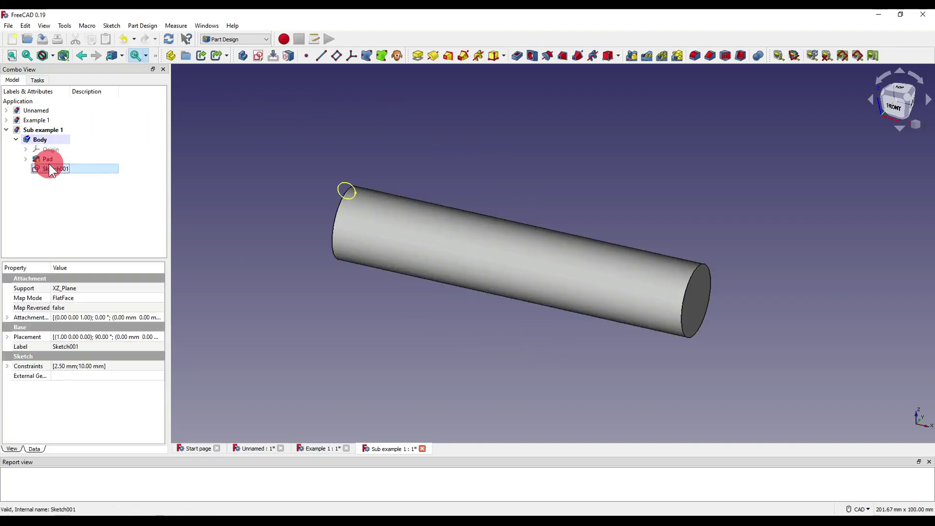
click(594, 55)
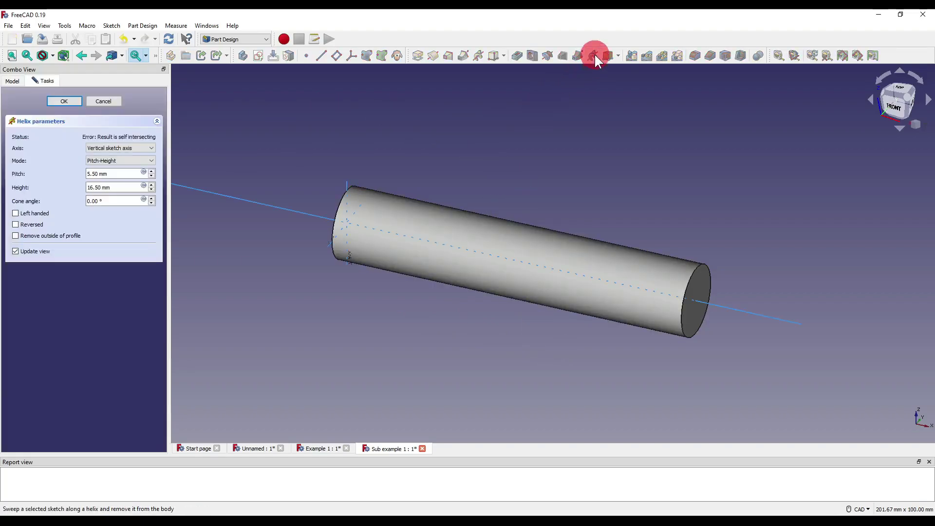
click(729, 306)
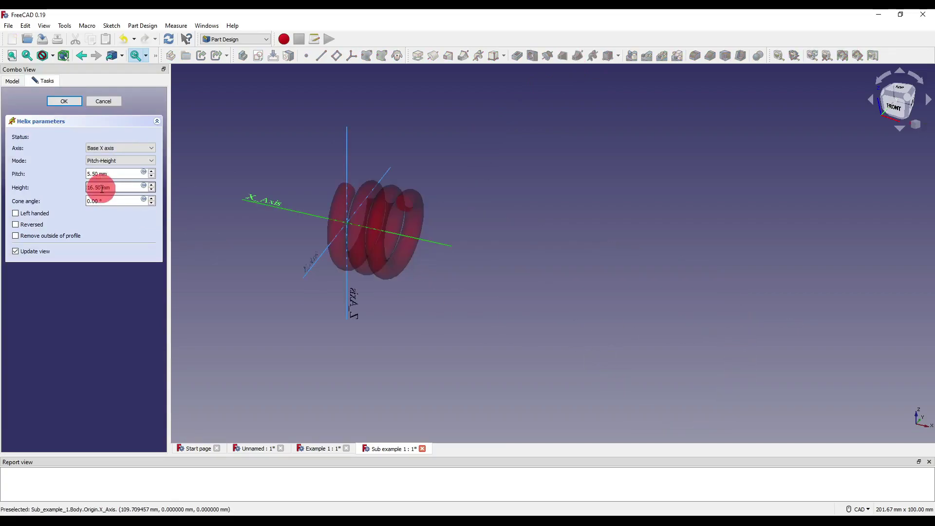
drag(100, 188, 78, 190)
text(100)
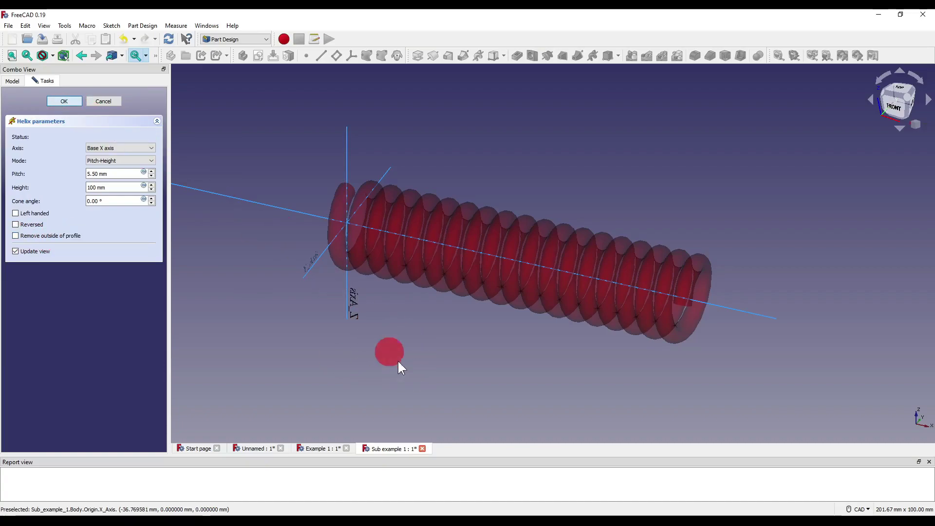
key(Return)
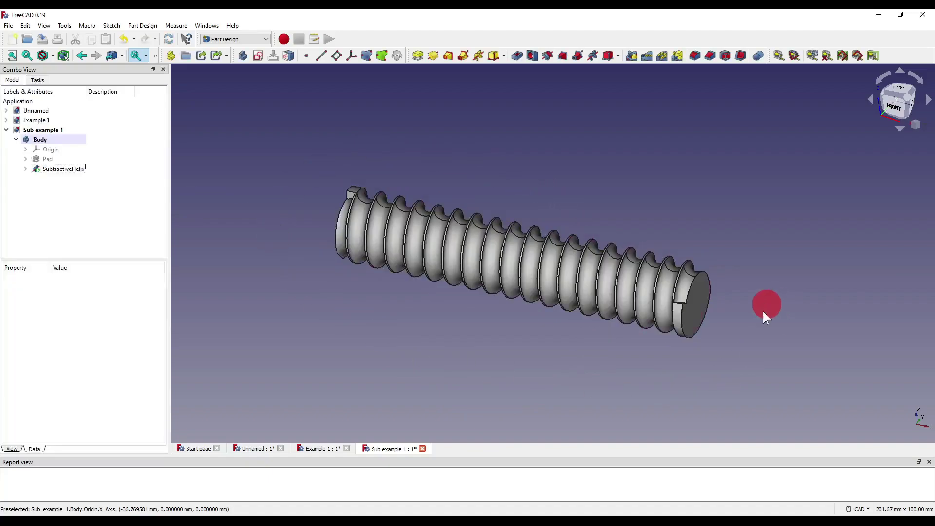
middle_drag(446, 316, 474, 331)
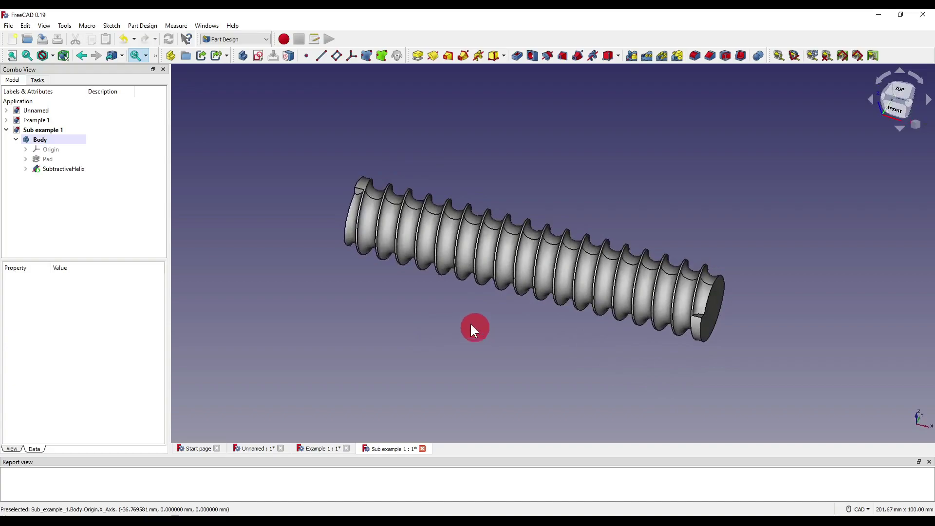
Step: Edit the cylinder's subtractive helix to remove the material outside of the profile and inspect the resulting coil
double_click(51, 168)
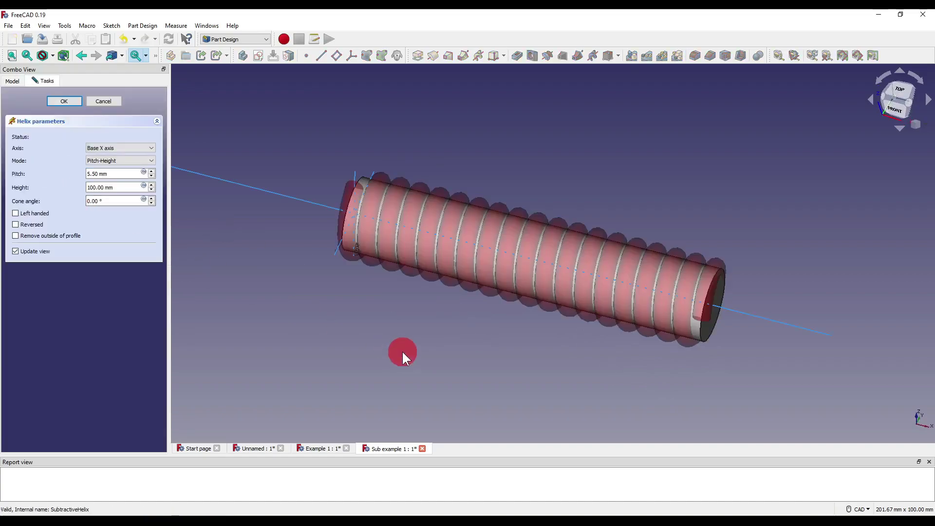
click(47, 241)
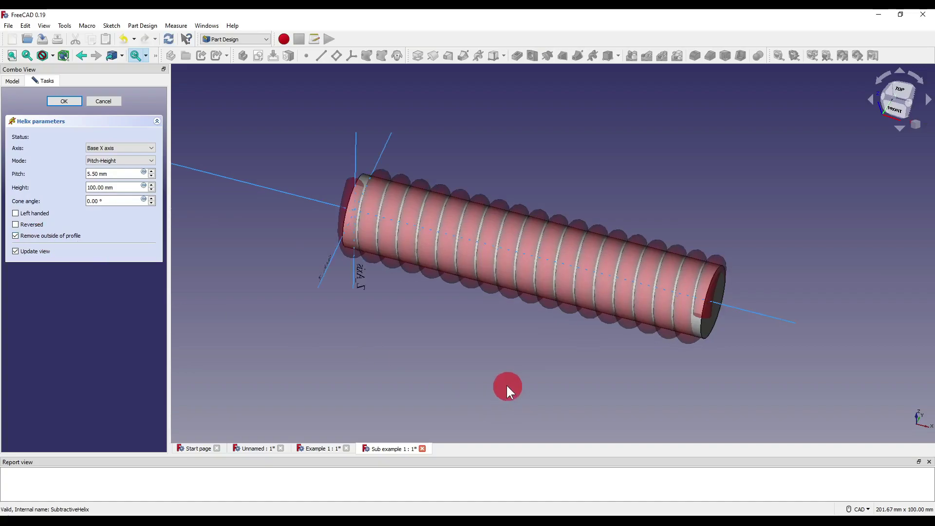
middle_drag(489, 341, 547, 363)
click(64, 102)
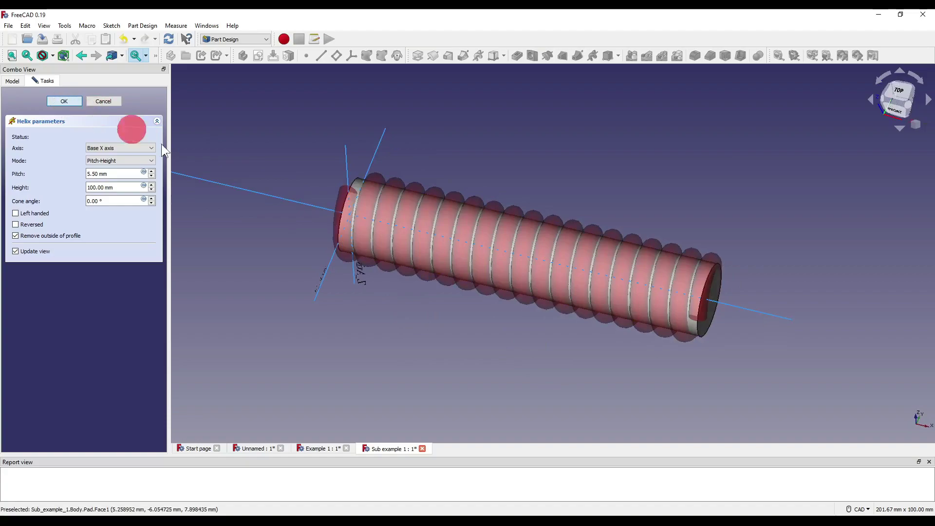
middle_drag(740, 318, 768, 317)
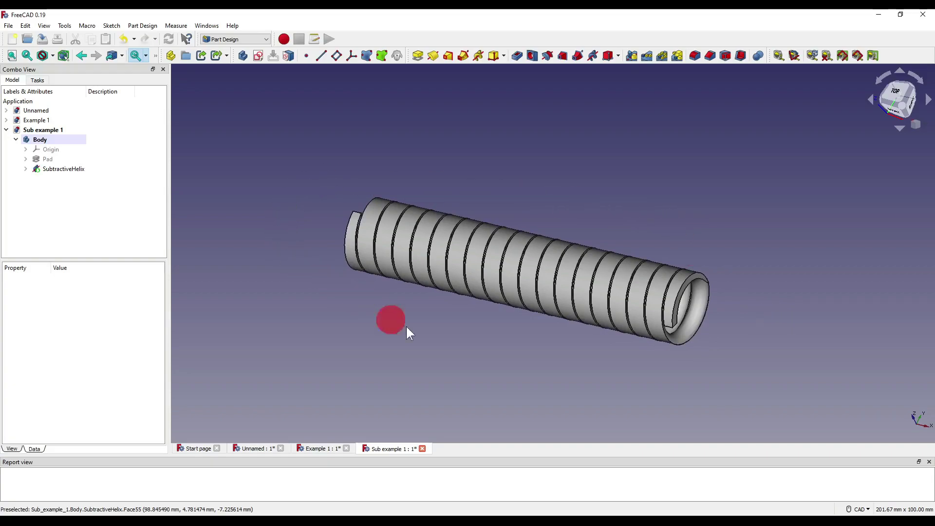
middle_drag(790, 283, 774, 284)
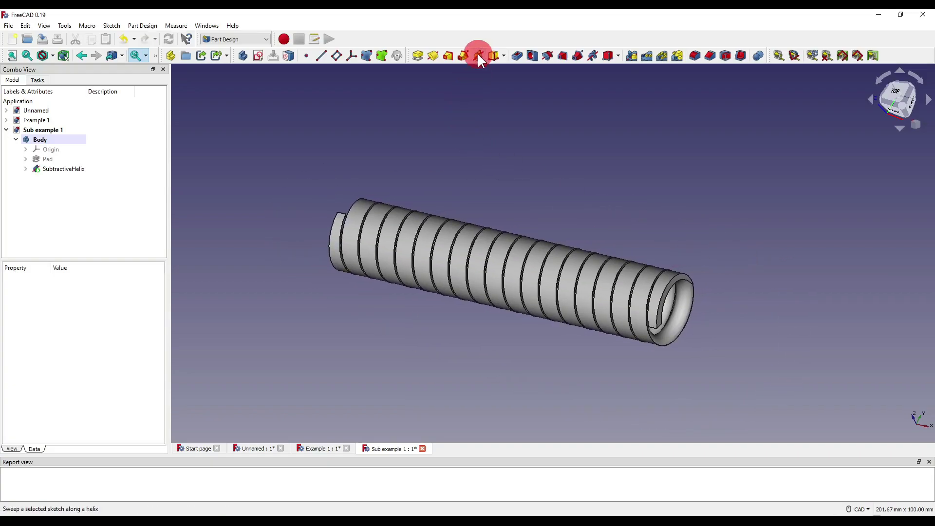